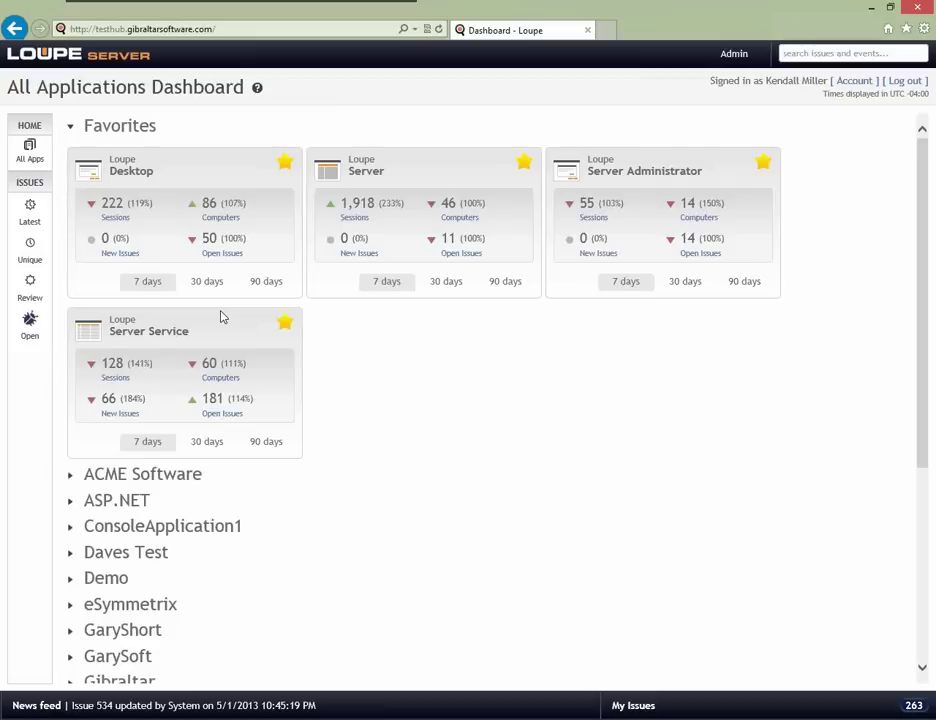
- Star ACME Software's Test Application as a dashboard favourite, then collapse the ACME Software group
click(68, 476)
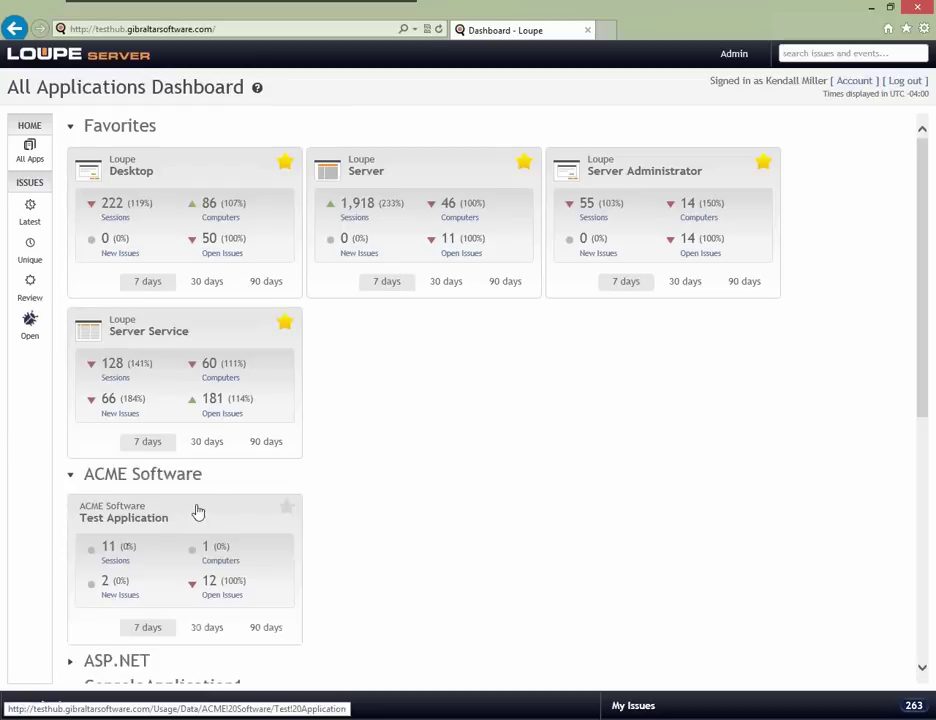
scroll(199, 503, down, 2)
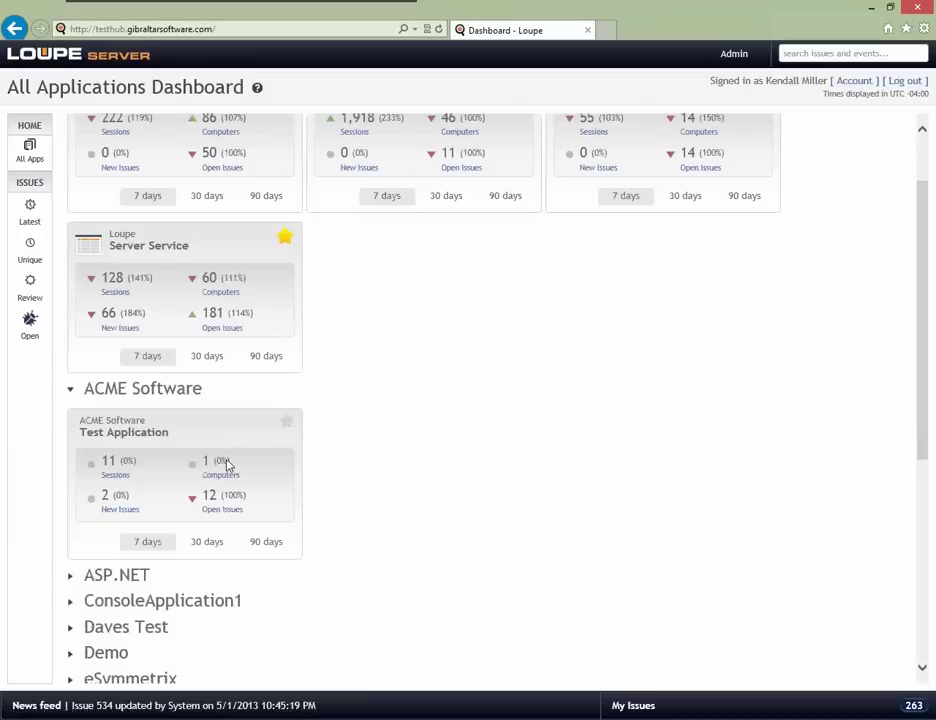
scroll(228, 465, down, 4)
scroll(232, 464, down, 5)
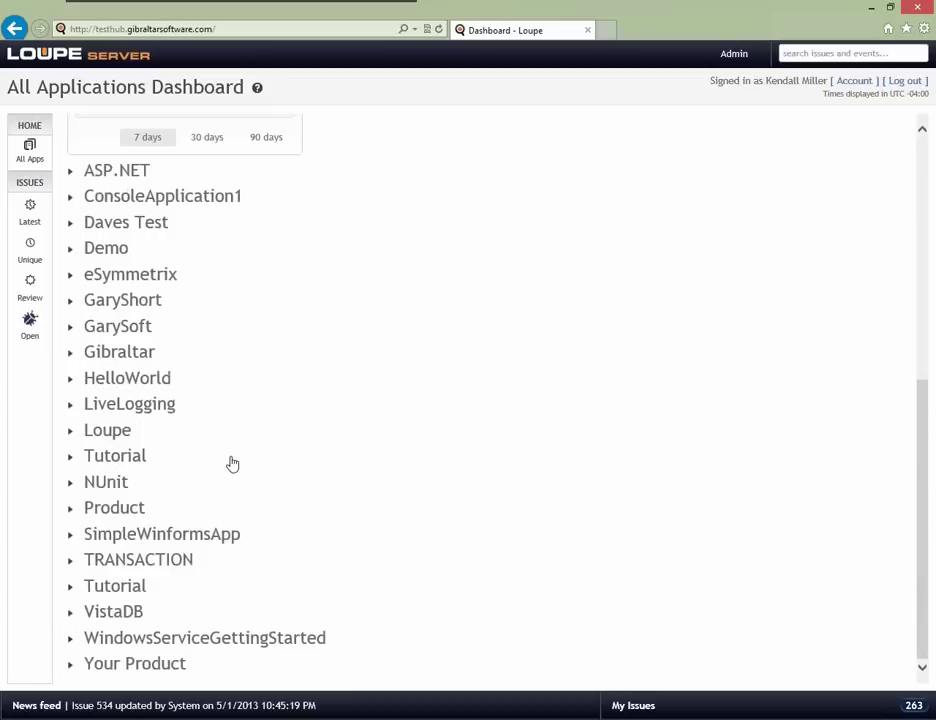
scroll(222, 490, up, 10)
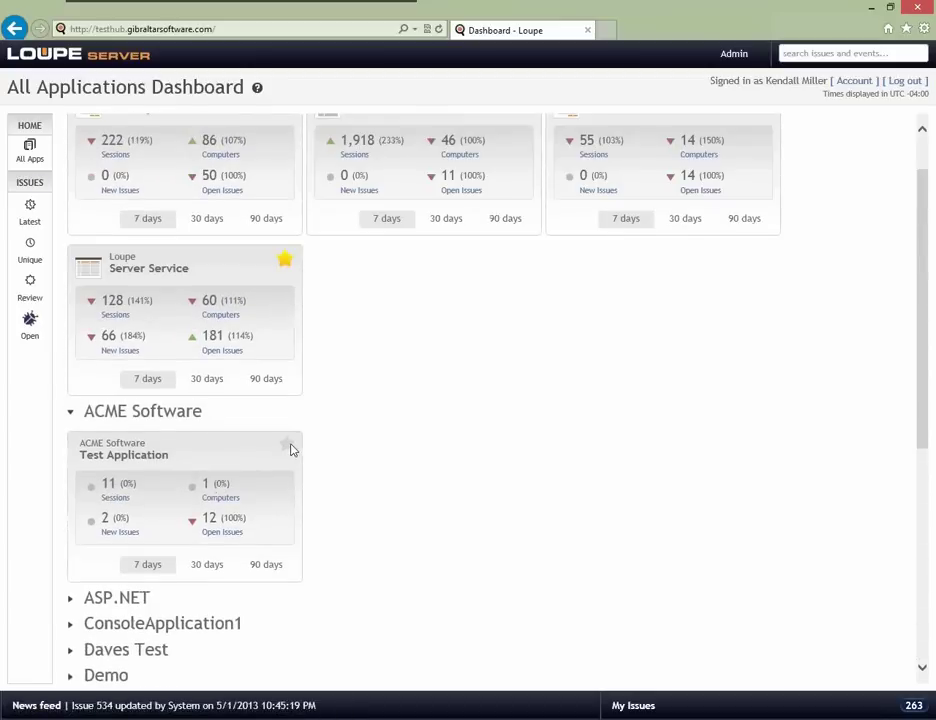
click(285, 447)
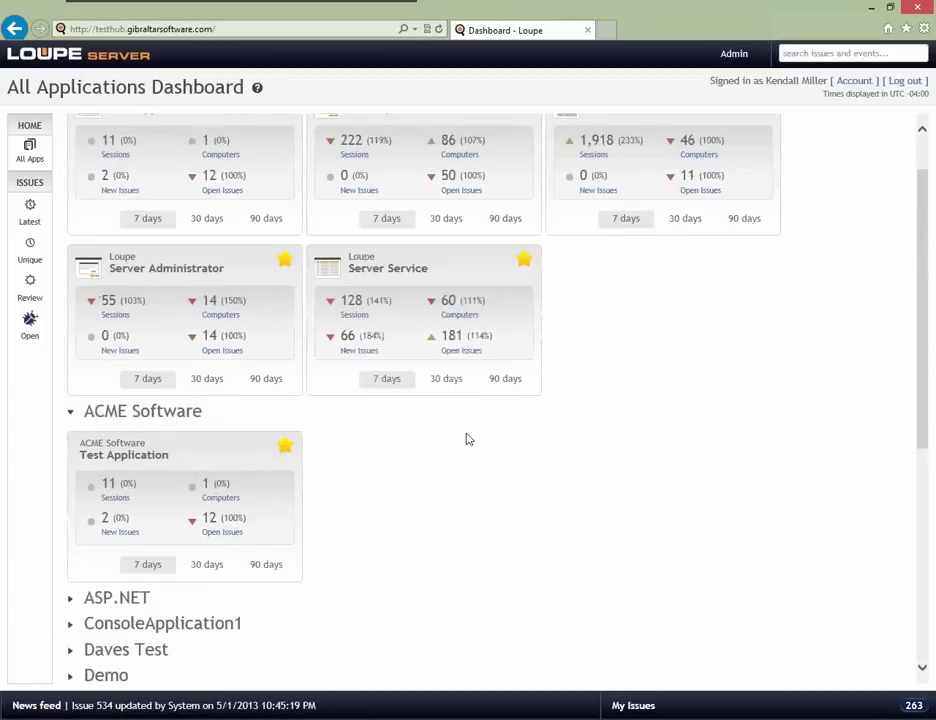
click(70, 416)
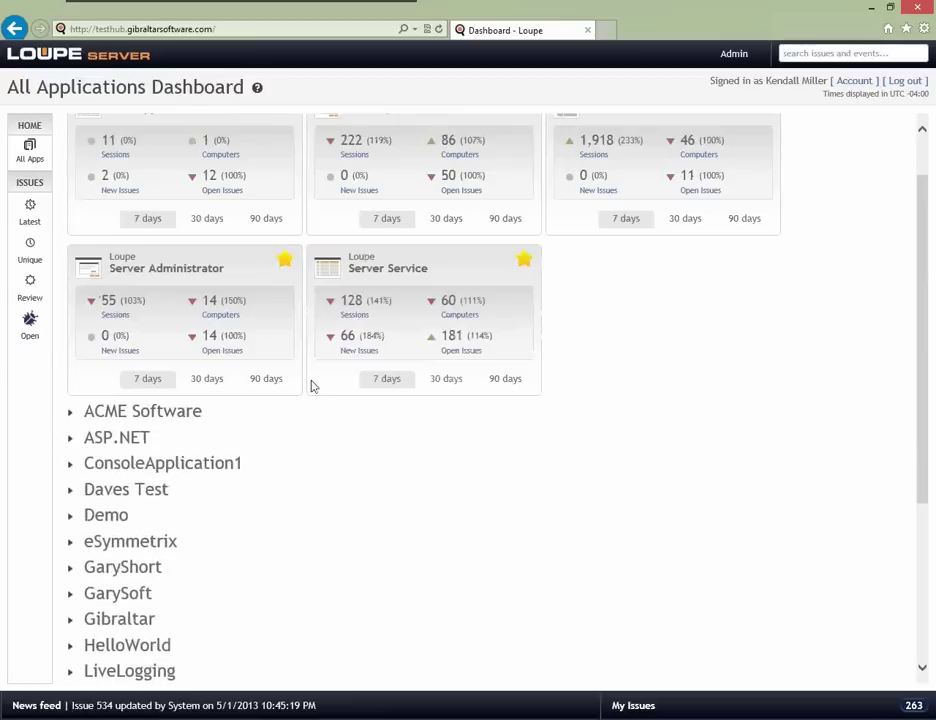
scroll(309, 360, up, 2)
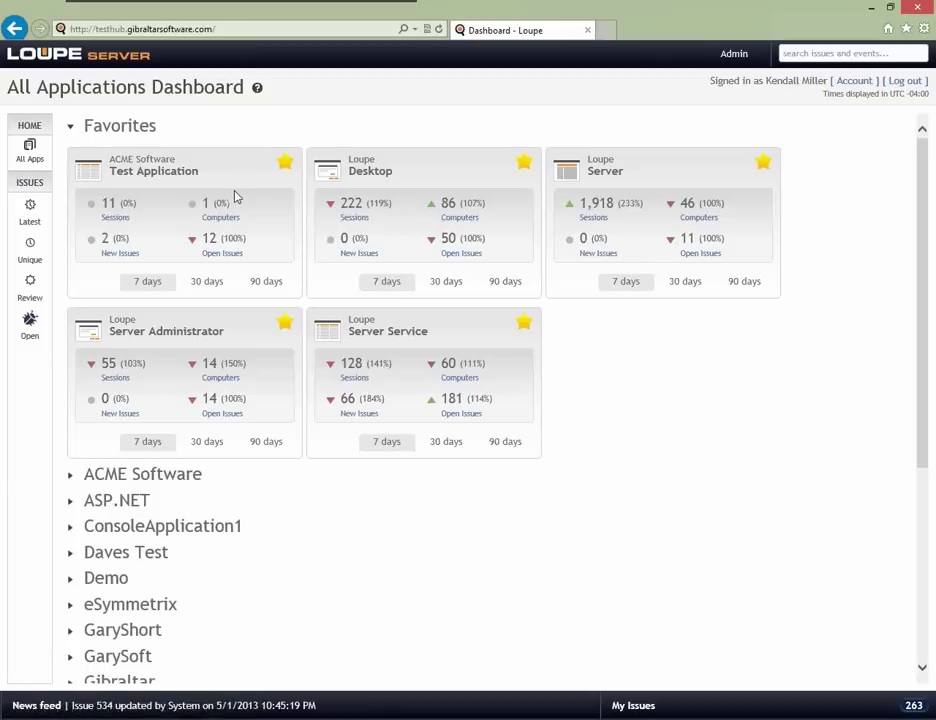
- Open the 12 open issues from the Test Application's favourite card
click(229, 257)
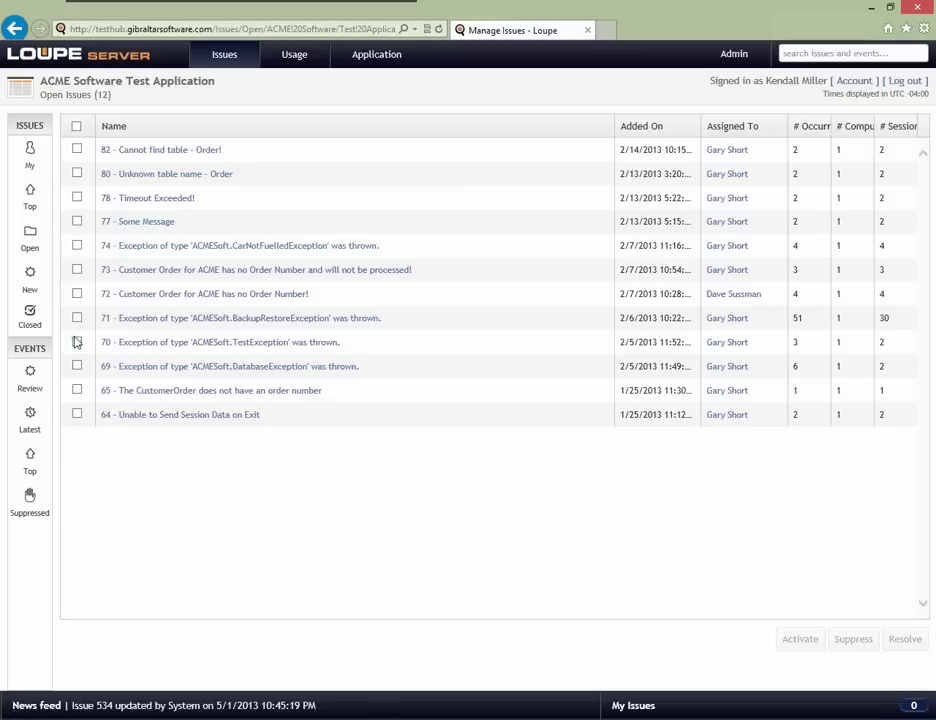
- Show the Test Application's 5 events awaiting review via Events > Review
click(31, 379)
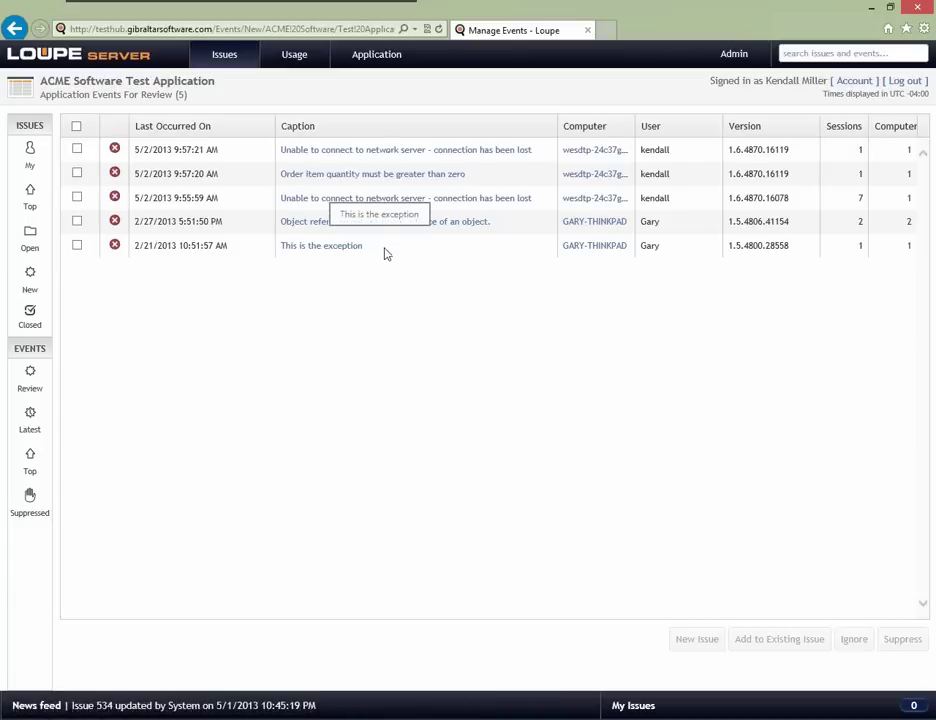
- Open the 'Order item quantity must be greater than zero' event and view its full log event
click(392, 175)
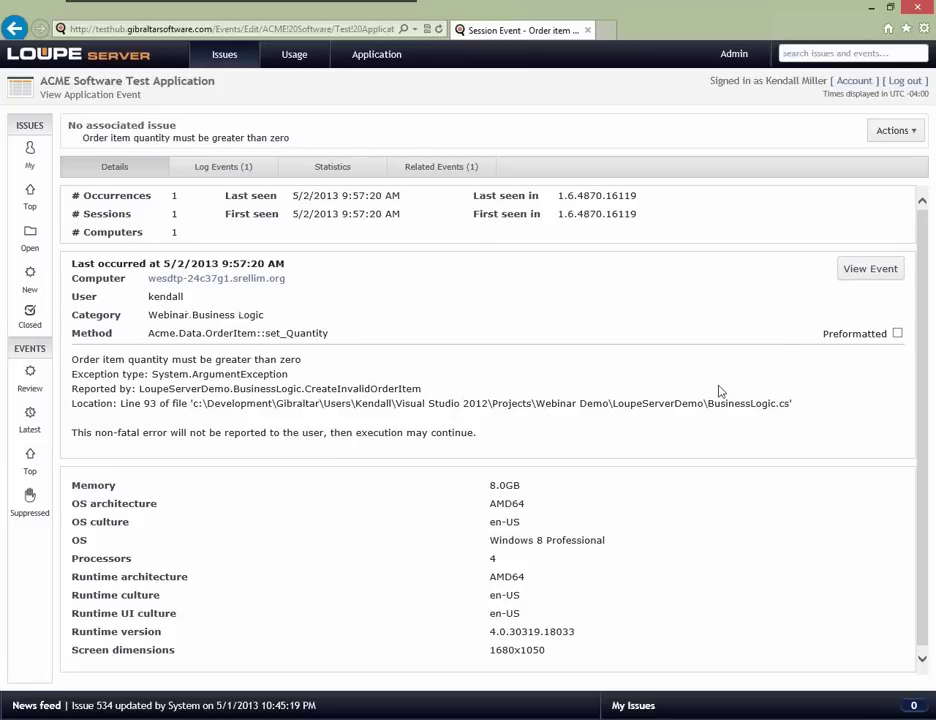
click(889, 276)
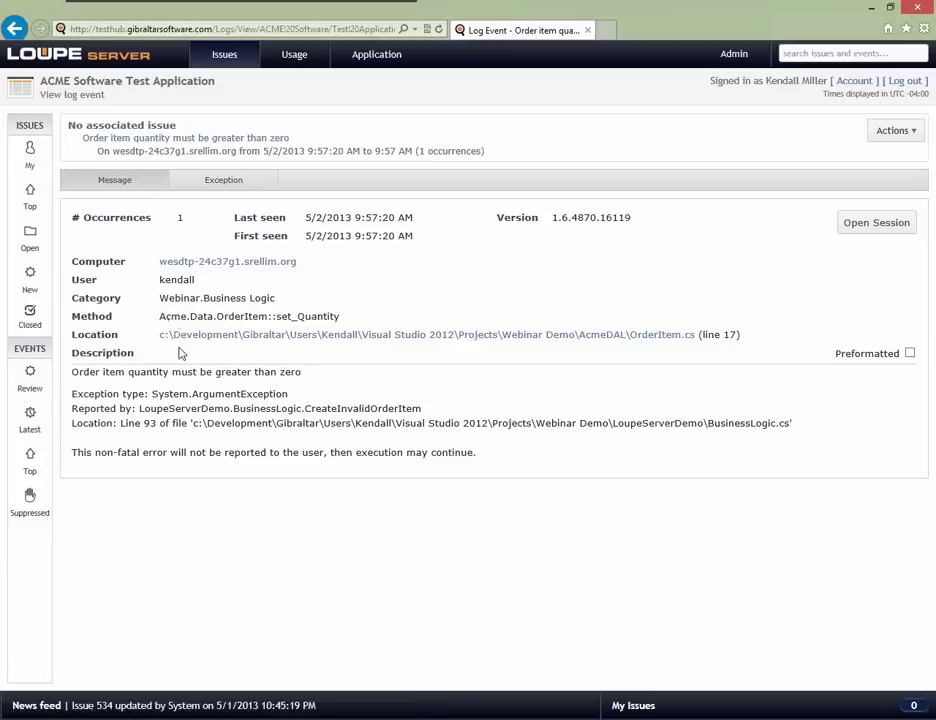
click(233, 183)
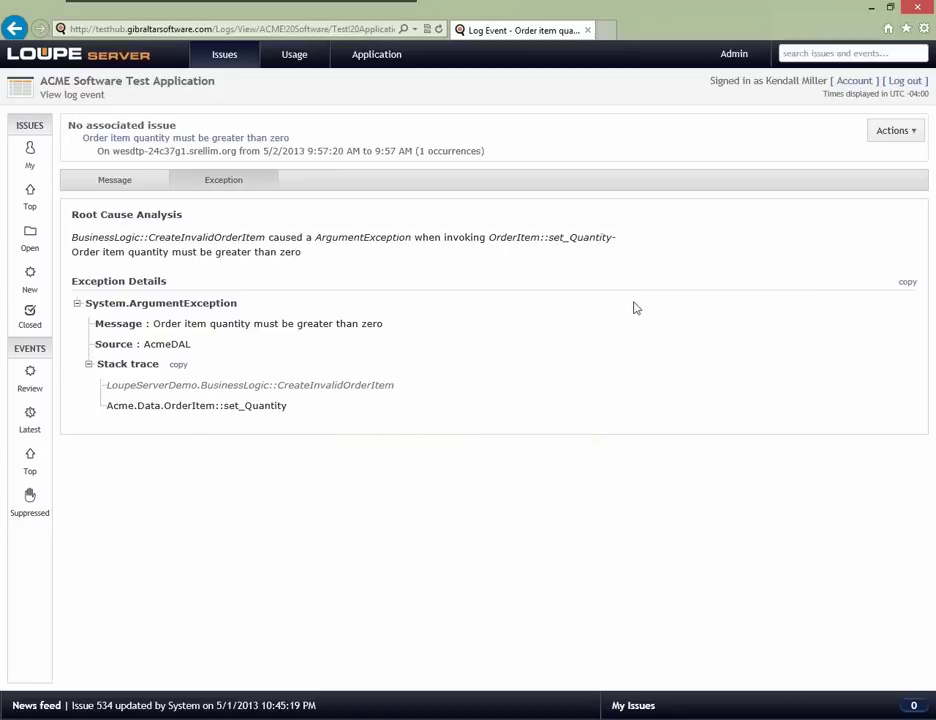
mouse_move(615, 389)
mouse_move(212, 243)
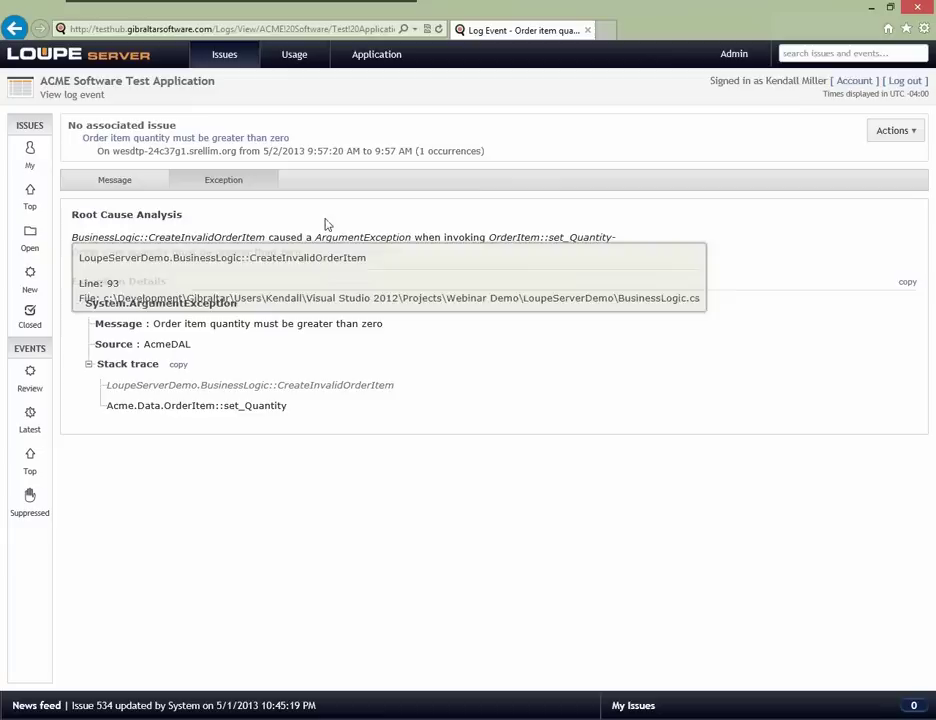
mouse_move(510, 245)
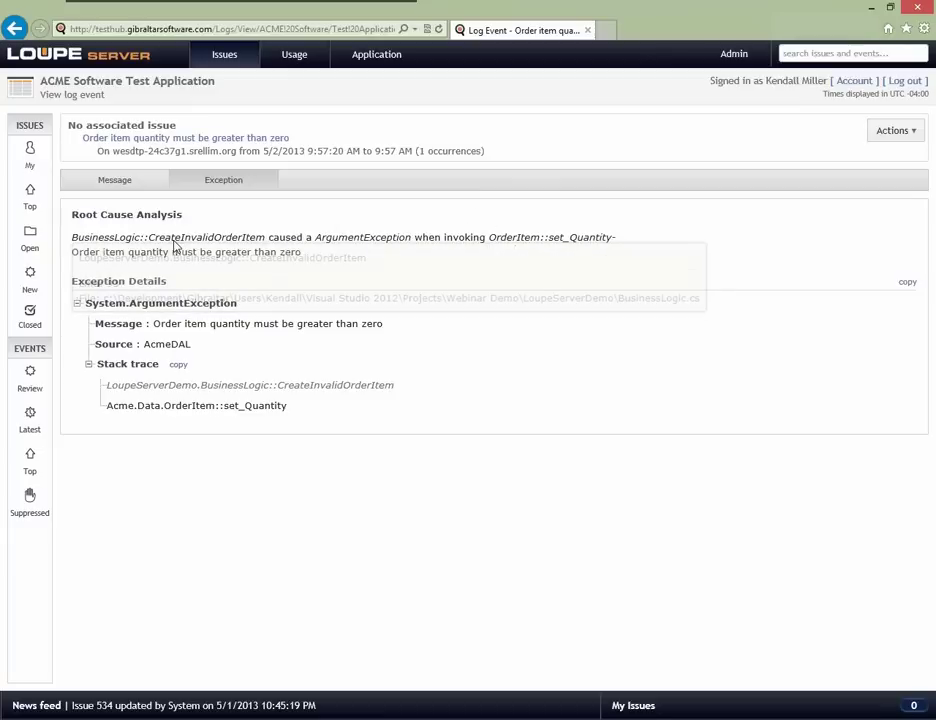
mouse_move(178, 244)
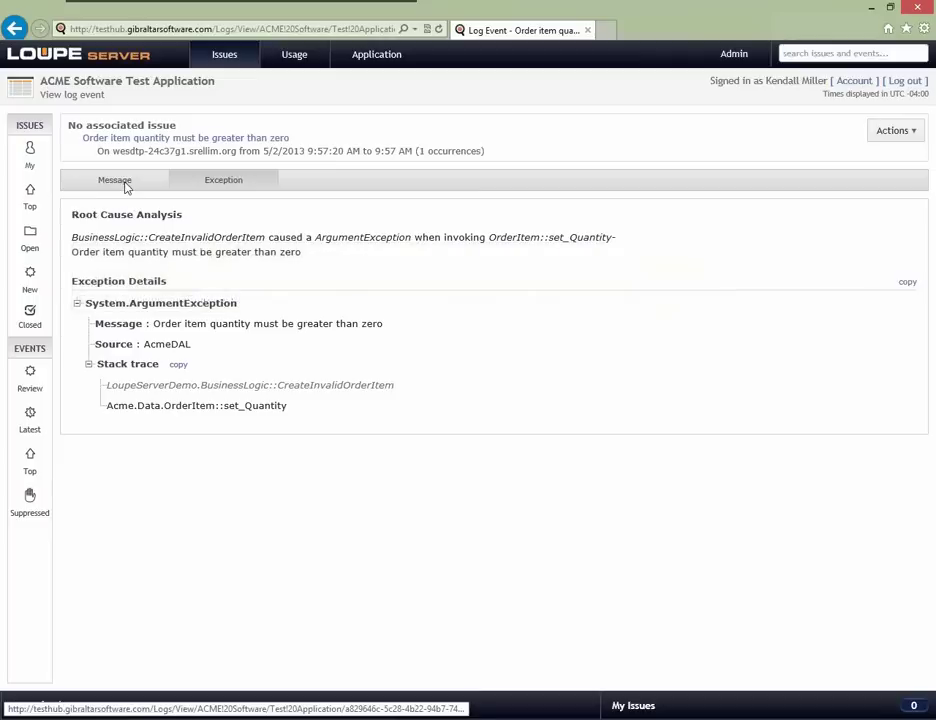
click(121, 183)
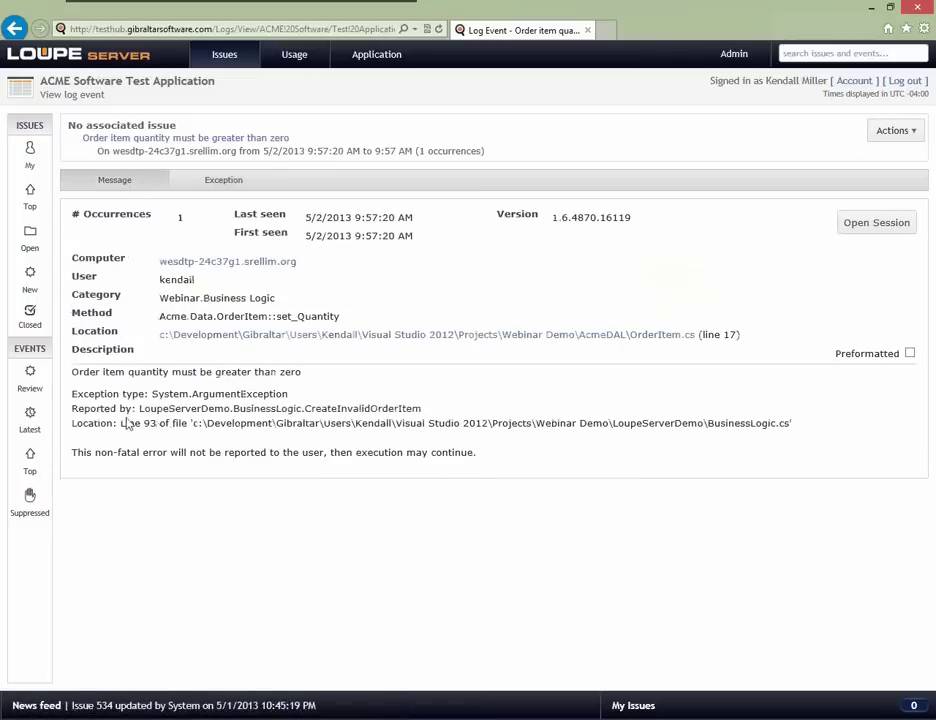
- Open the event's session in Loupe Desktop, allowing the browser to launch it
click(877, 224)
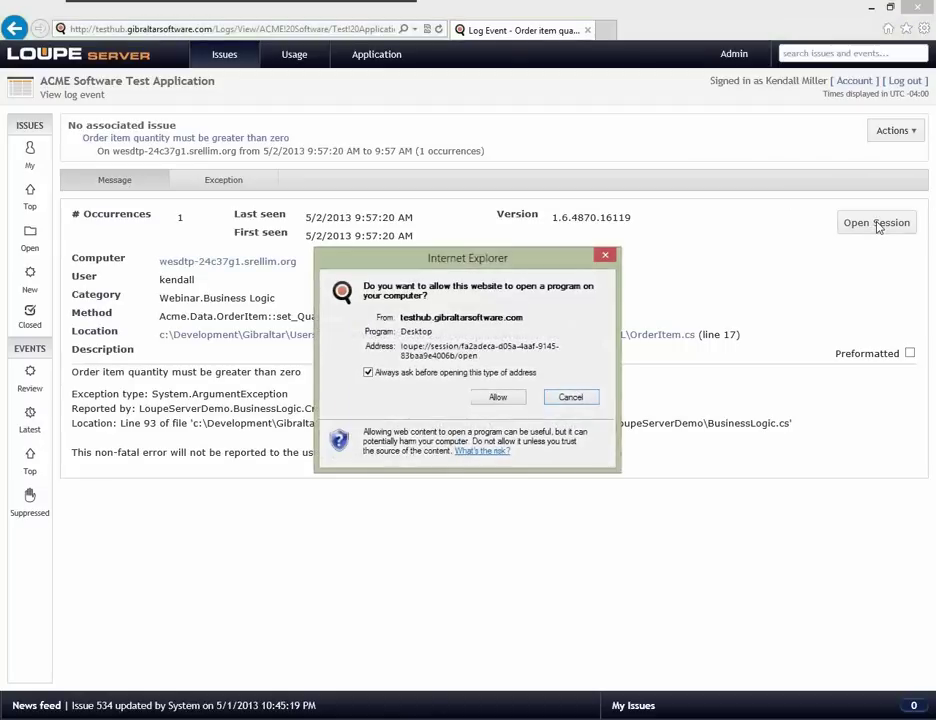
click(495, 399)
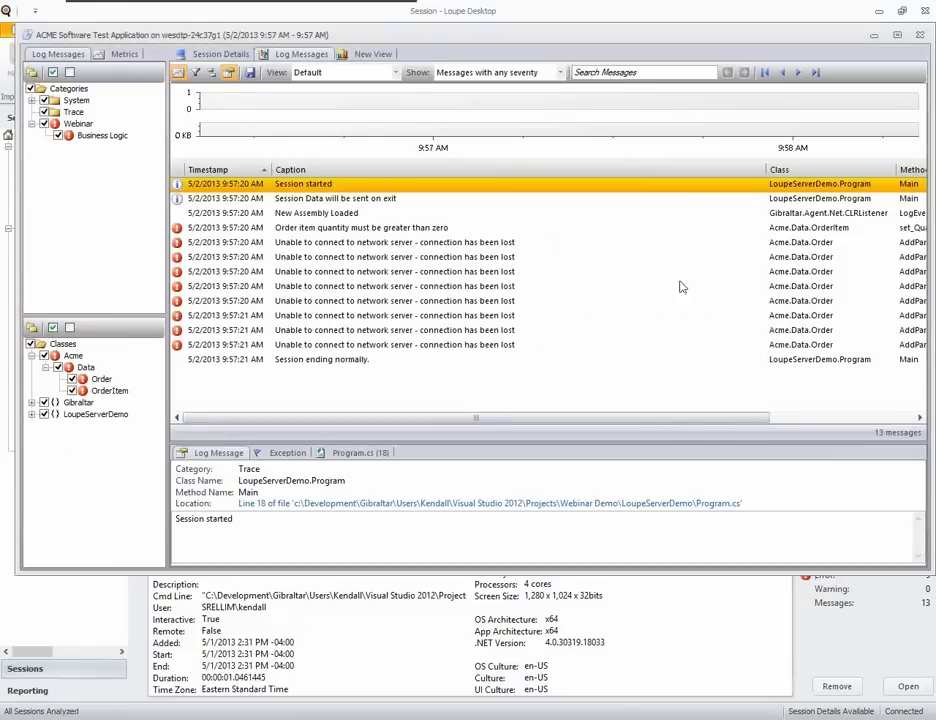
- Maximize and close the session's log messages window, then minimize Loupe Desktop
click(898, 36)
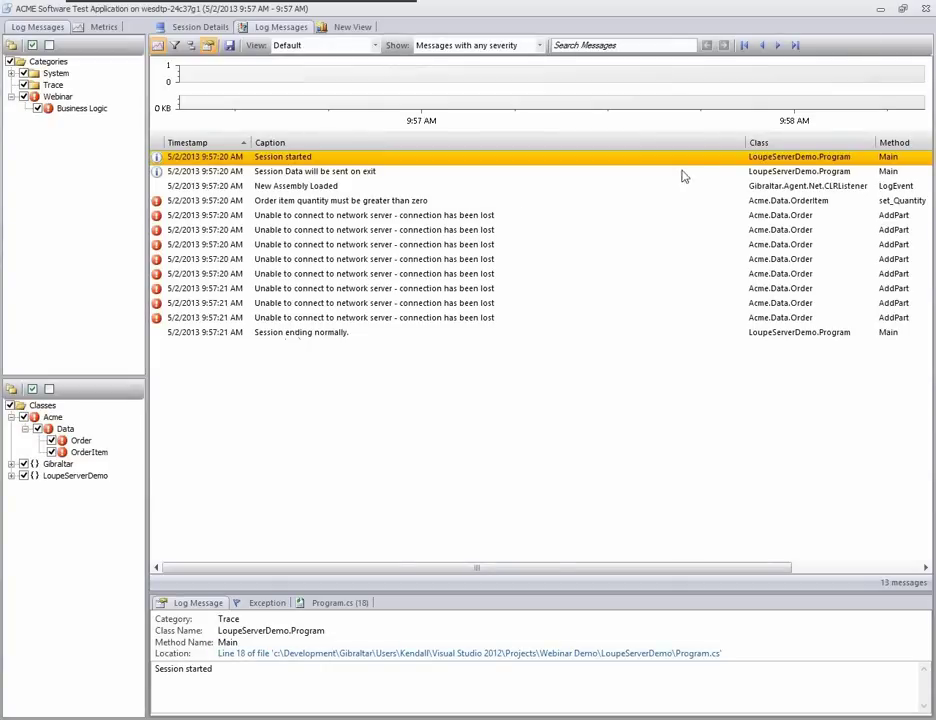
click(925, 9)
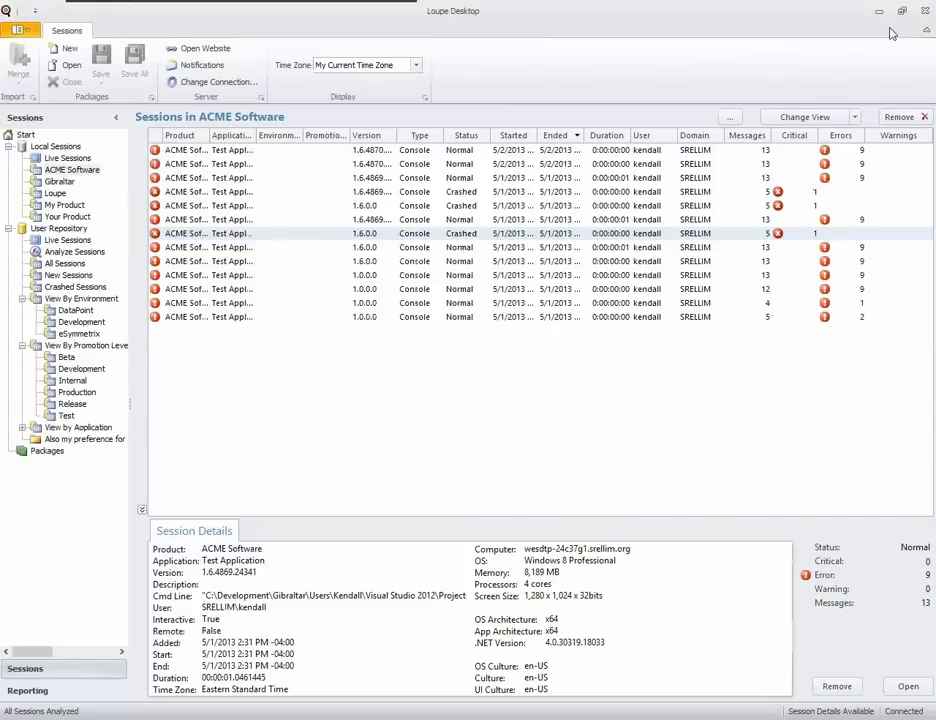
click(879, 11)
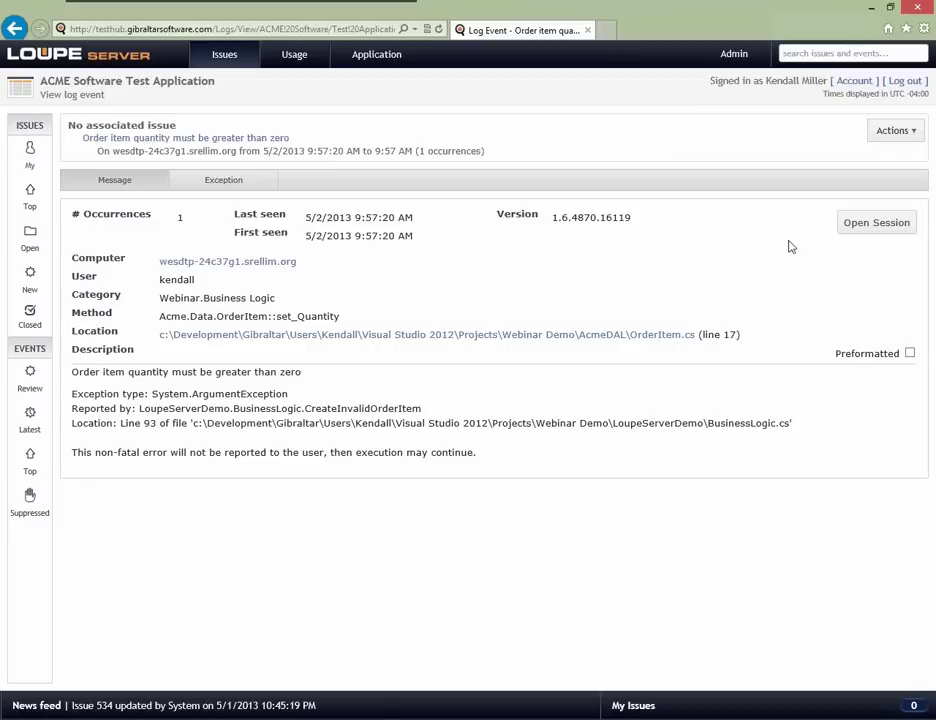
- Return to the Application Events For Review list showing 5 events
click(32, 376)
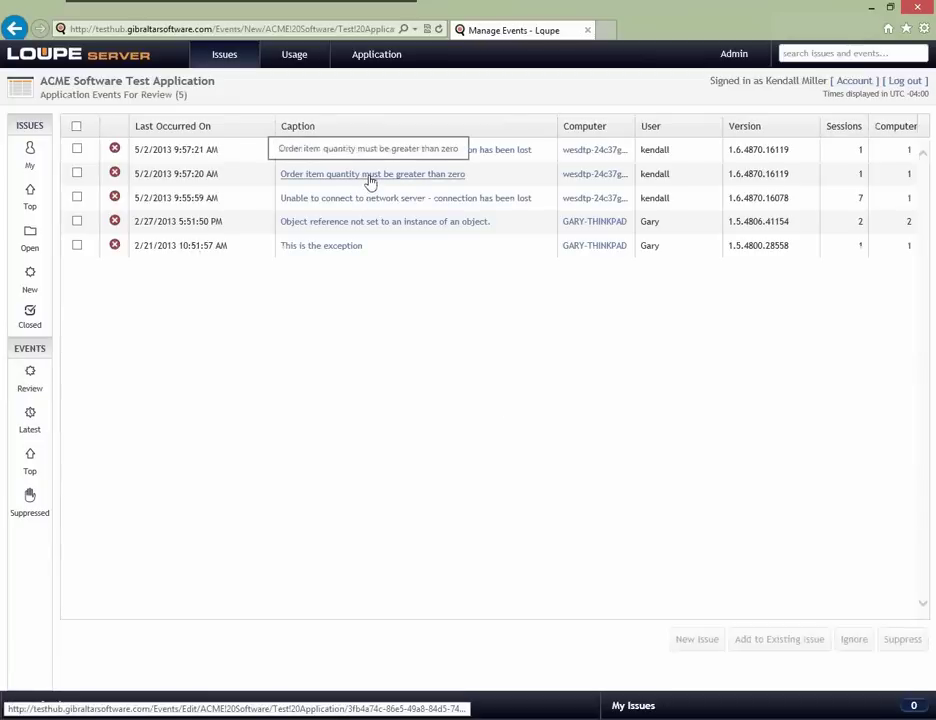
- Select the 'Order item quantity must be greater than zero' event and start a new issue from it
click(77, 174)
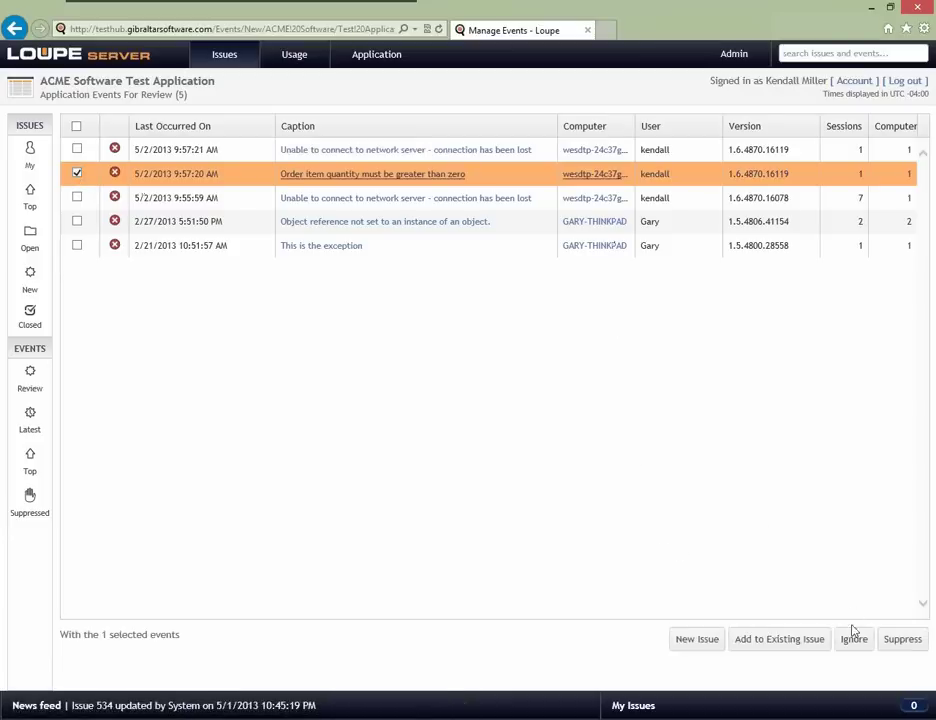
click(697, 640)
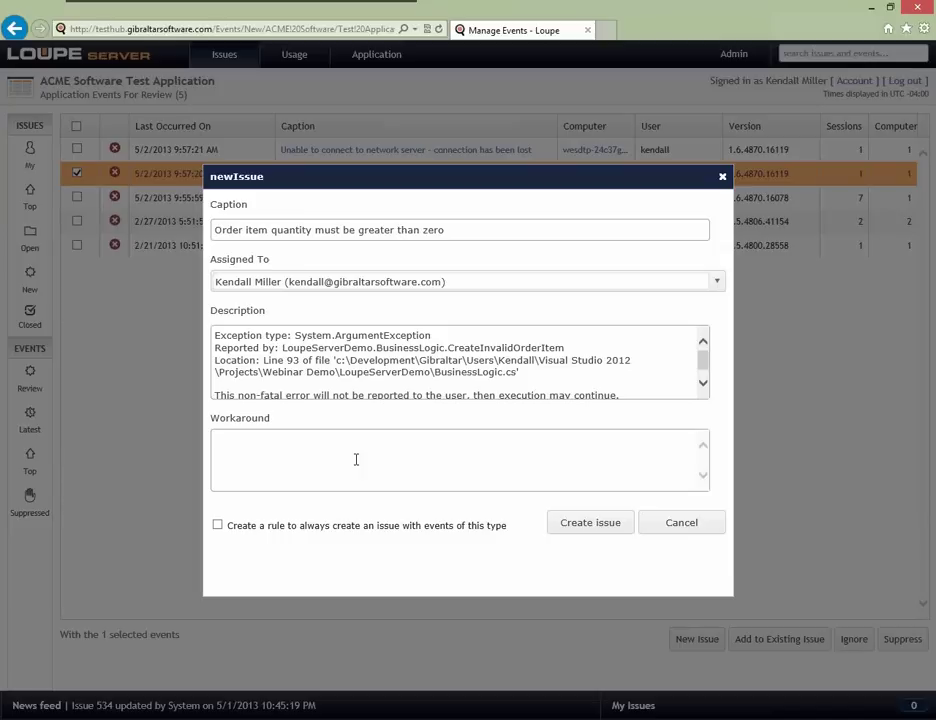
- Assign the new issue to the owner's other account and create it as Issue 535
click(355, 459)
click(715, 283)
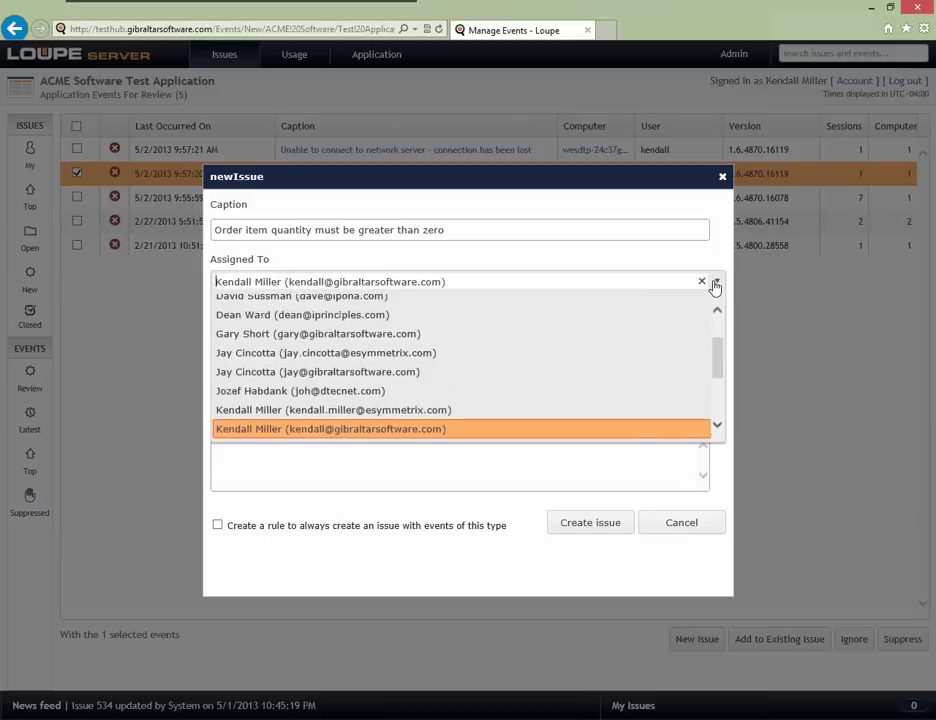
click(416, 410)
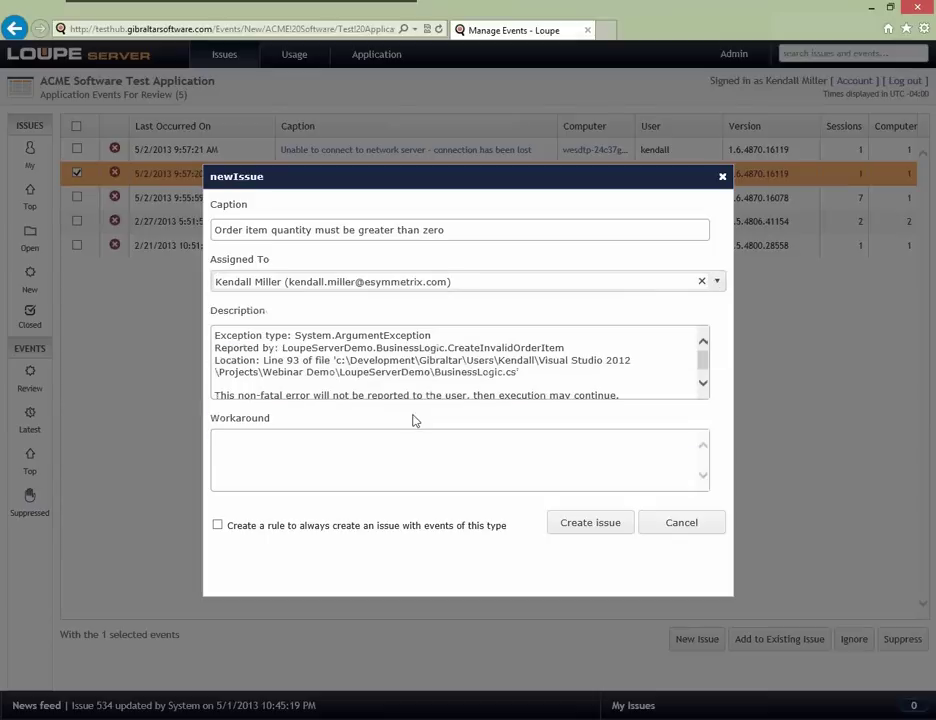
click(592, 525)
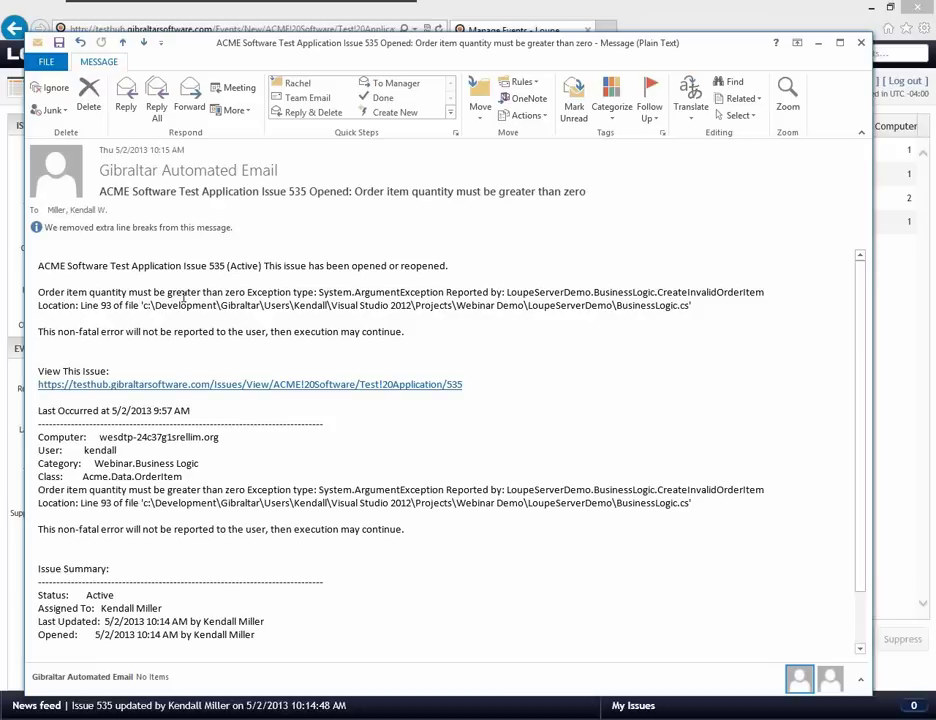
- Read and close the Issue 535 and New Error Event notification emails
scroll(183, 296, down, 2)
scroll(183, 296, up, 2)
click(862, 44)
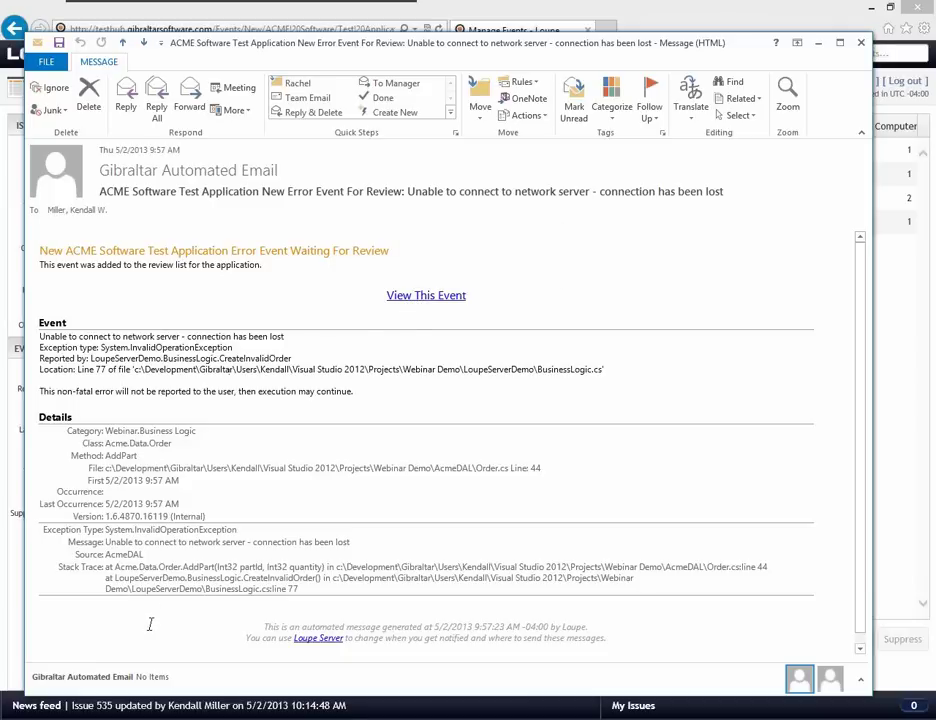
click(861, 46)
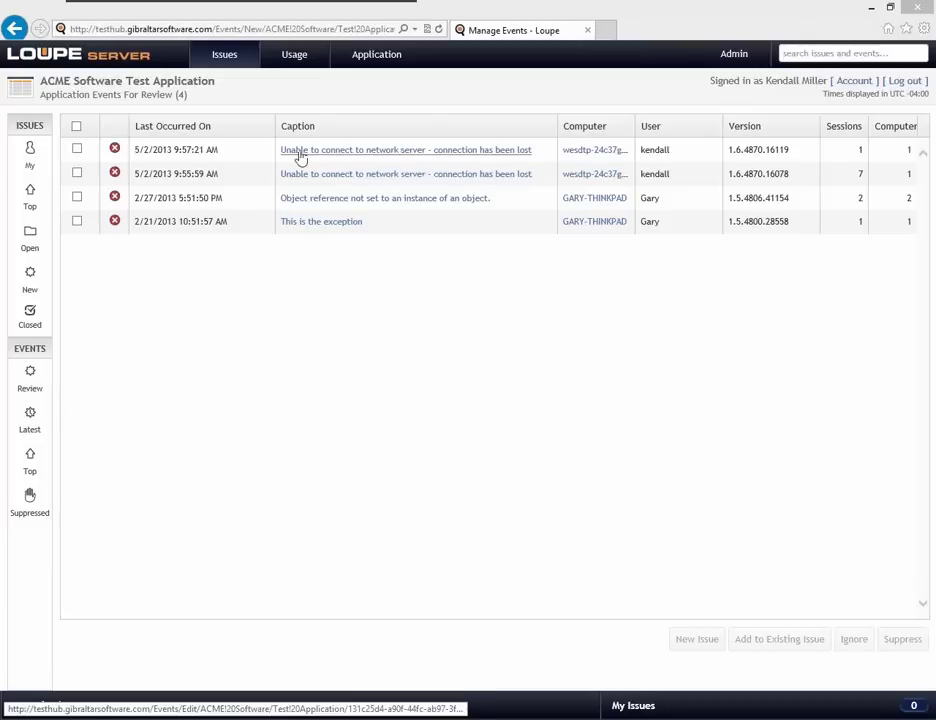
- Open the newest 'Unable to connect to network server' event, which has 8 occurrences and no issue
click(419, 152)
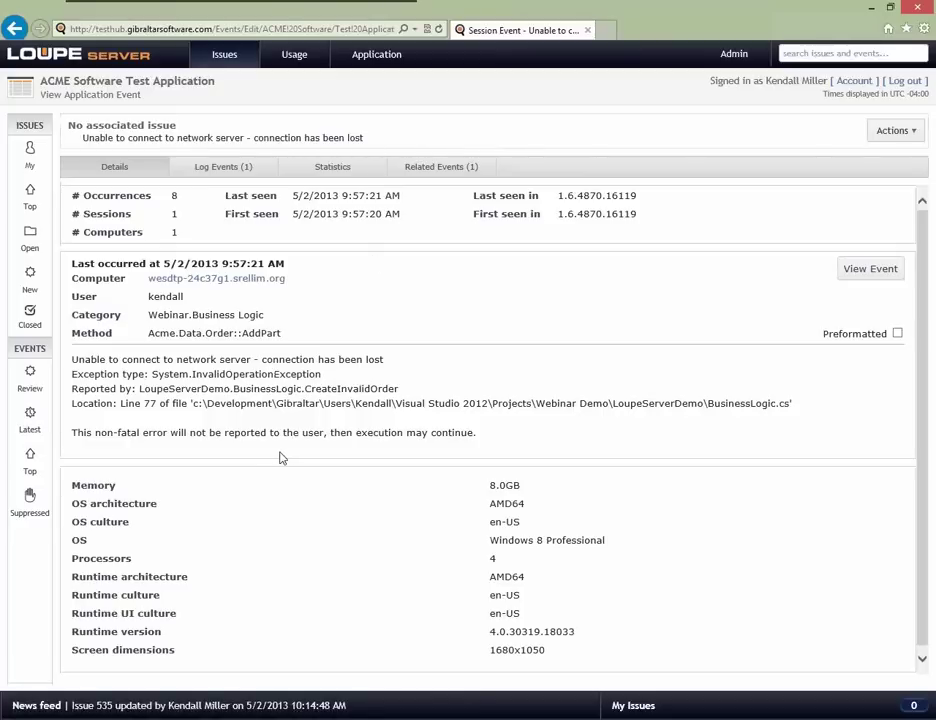
- Ignore this network-connection error, then select the remaining one in the Review list
click(913, 134)
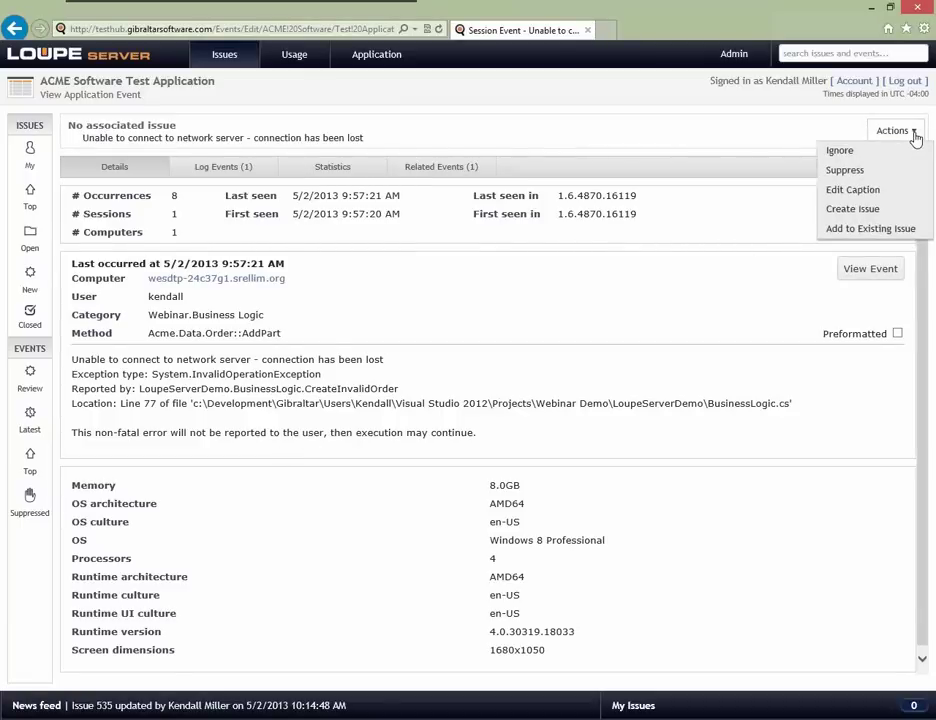
click(833, 152)
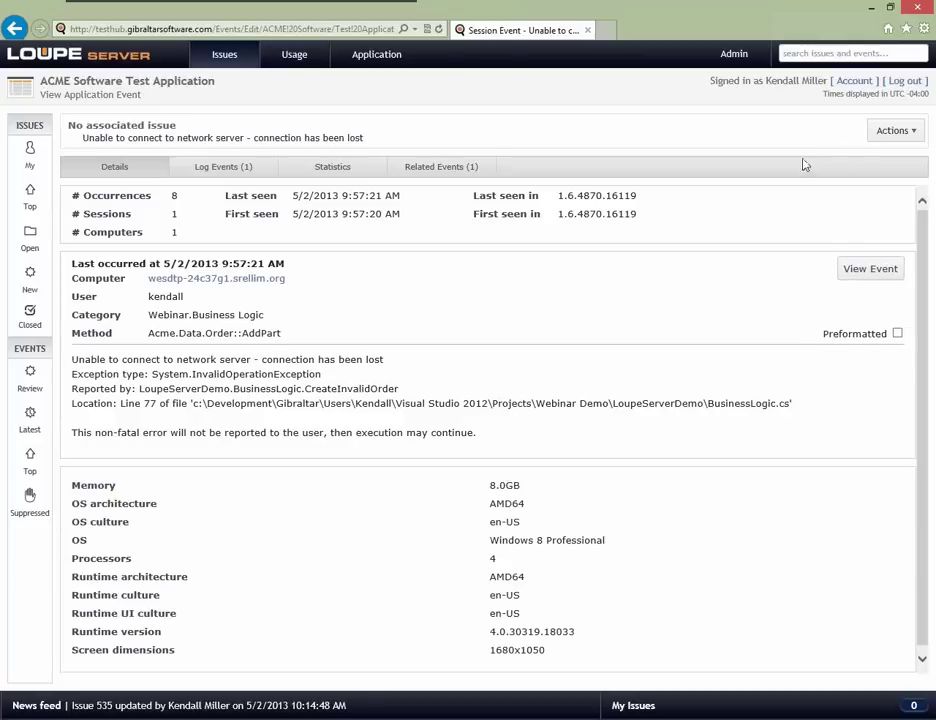
click(30, 378)
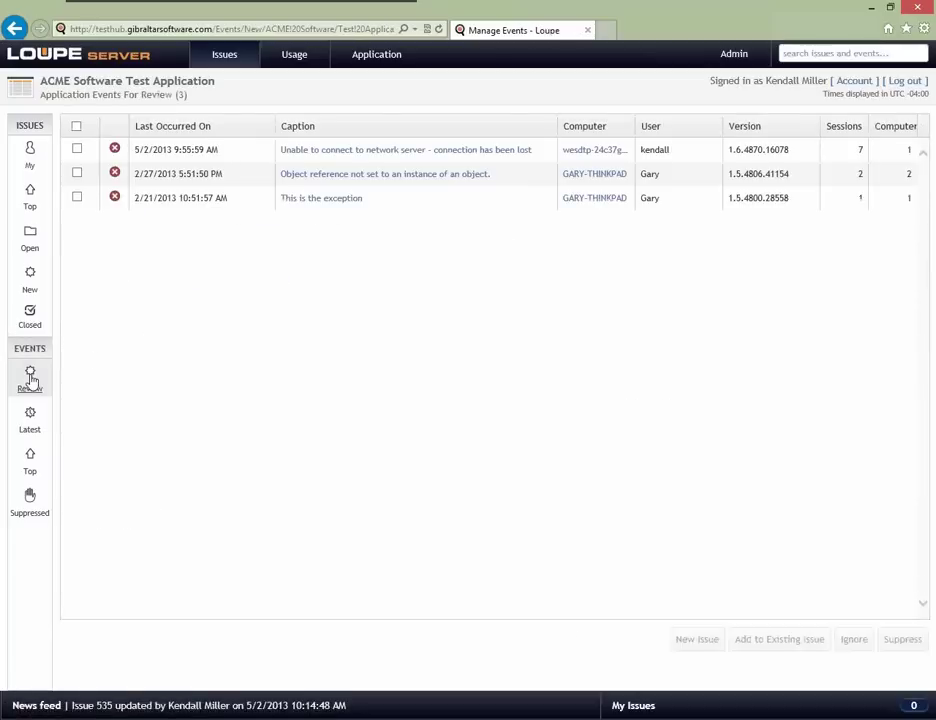
click(76, 149)
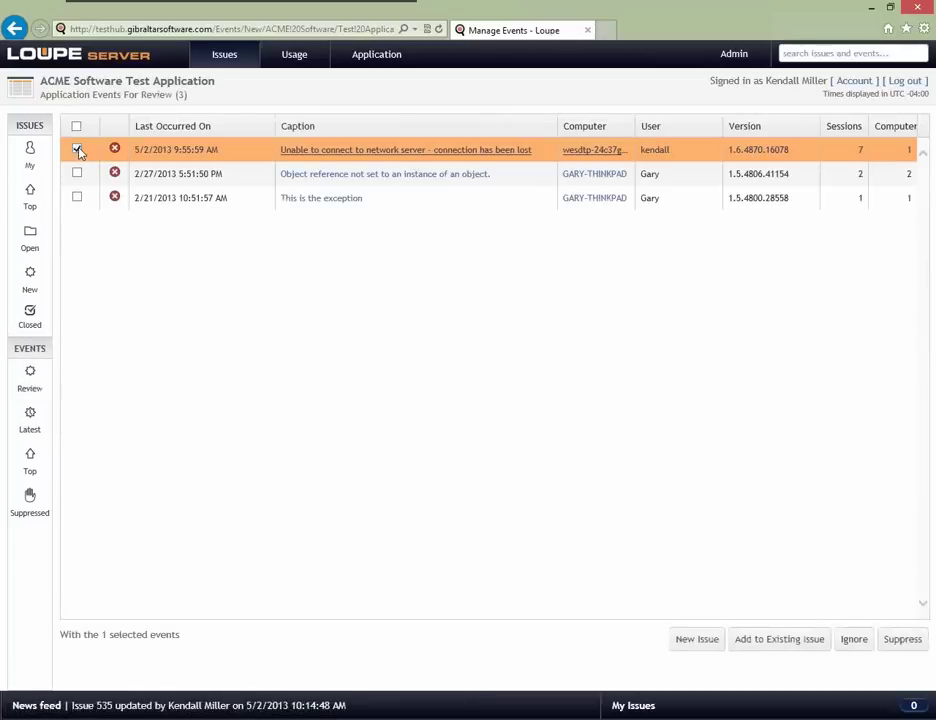
- Ignore the selected remaining network-connection error event
click(854, 641)
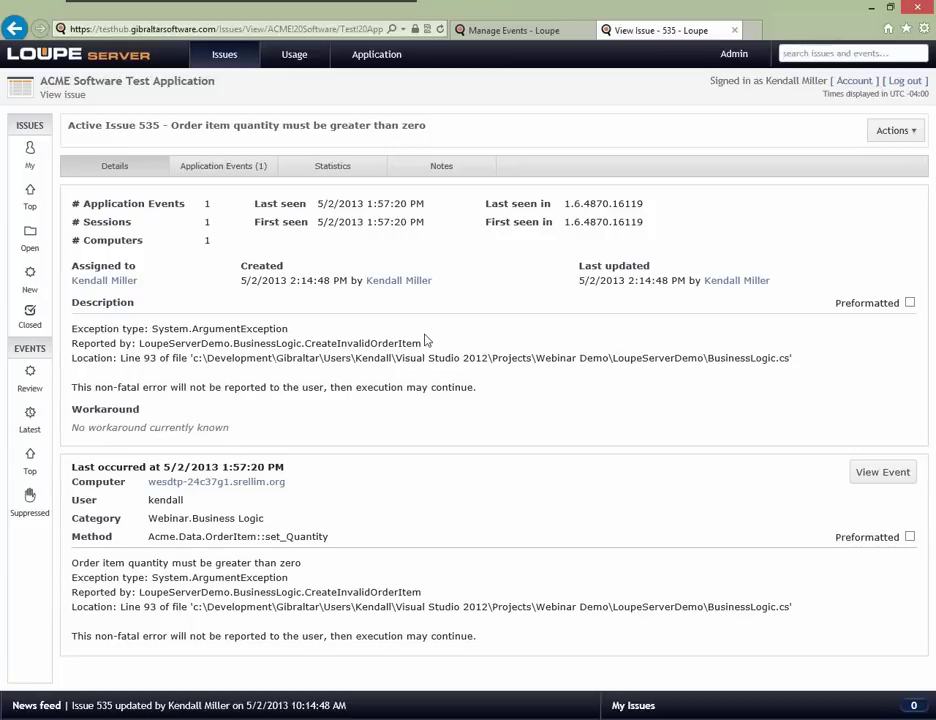
- Run the demo app from Visual Studio, then reload Issue 535 to show its second session
key(alt+Tab)
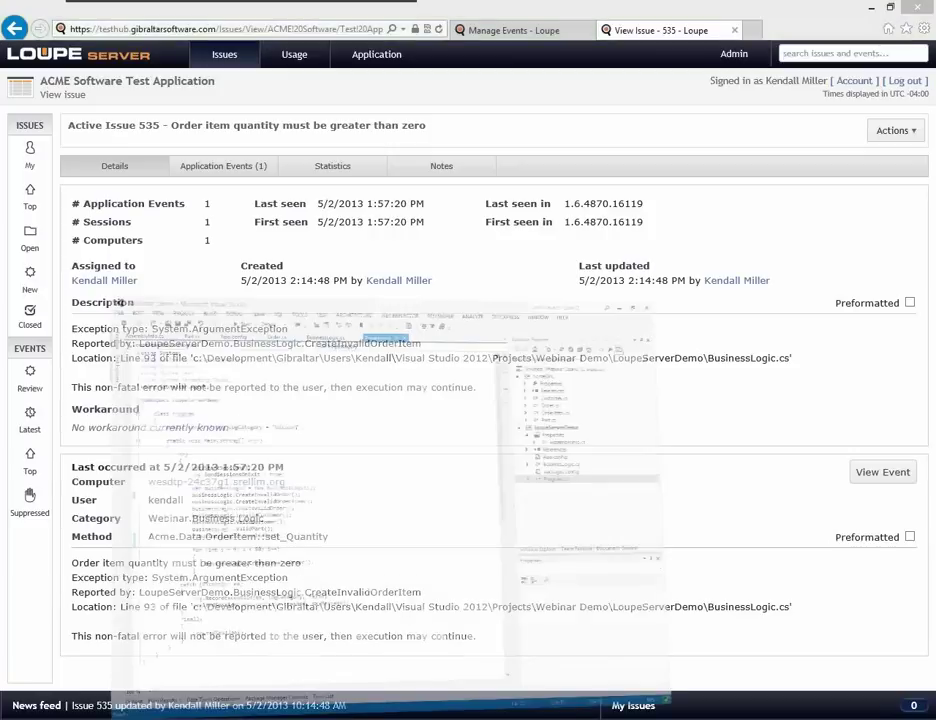
click(353, 287)
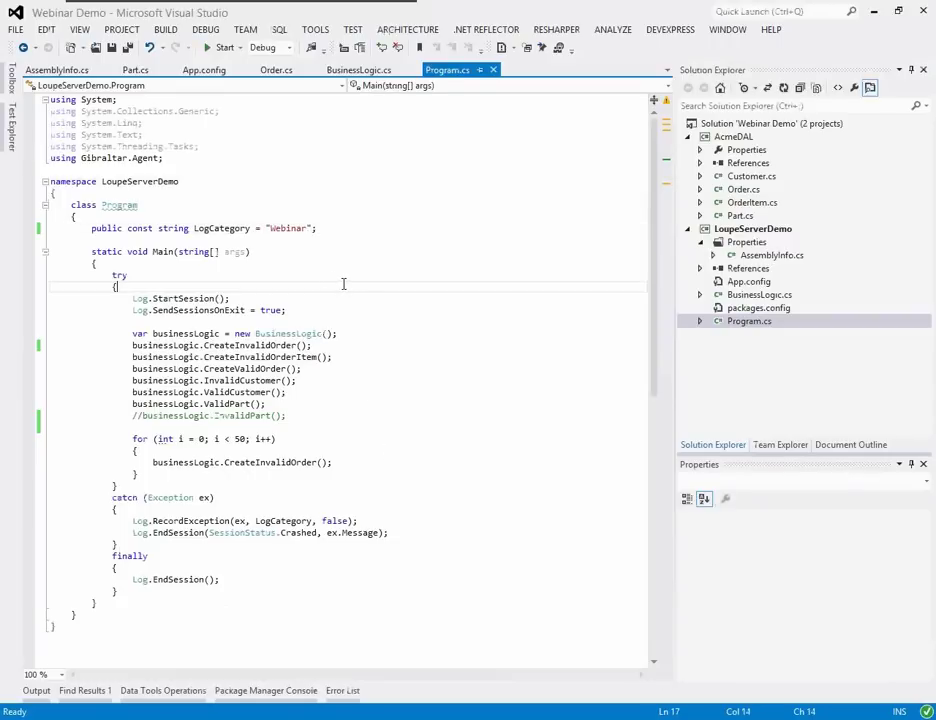
click(220, 48)
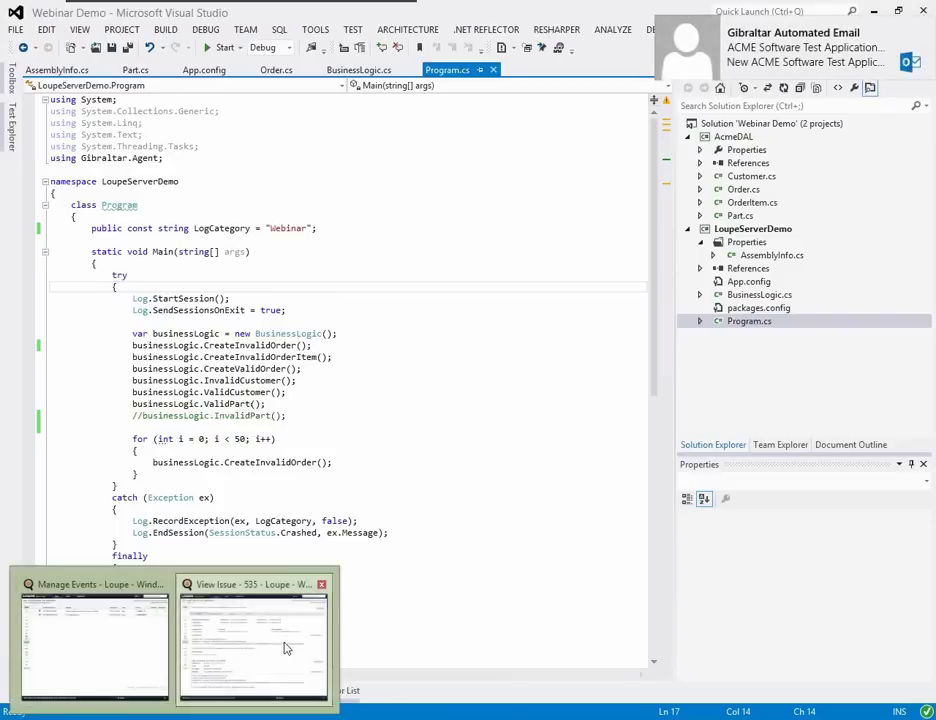
click(286, 647)
click(439, 29)
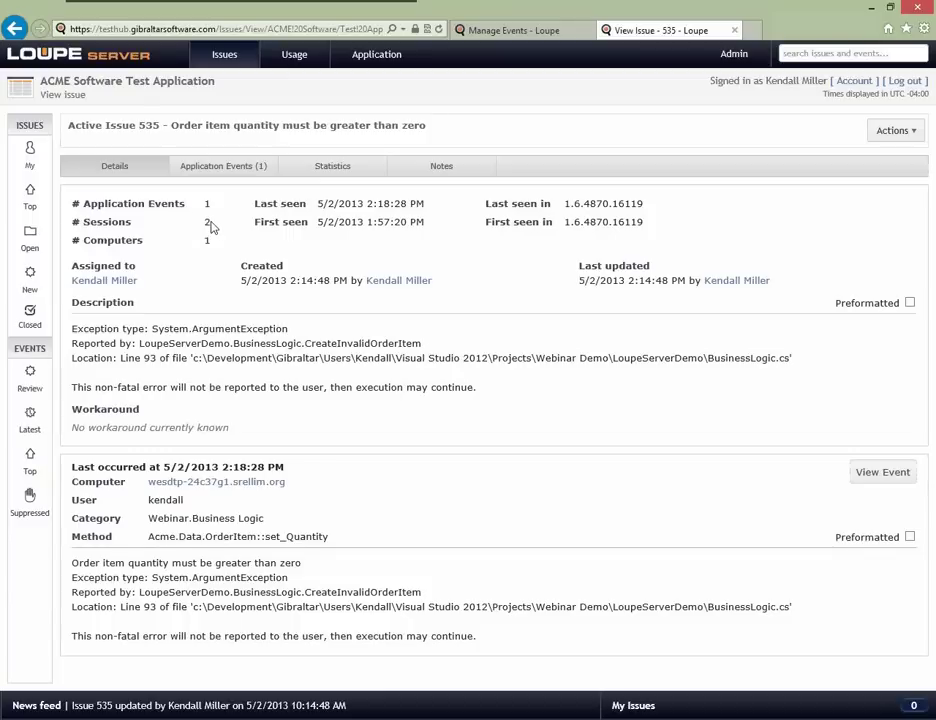
- Minimize the browser and bring Loupe Desktop forward with its ACME Software sessions list
click(872, 8)
click(460, 312)
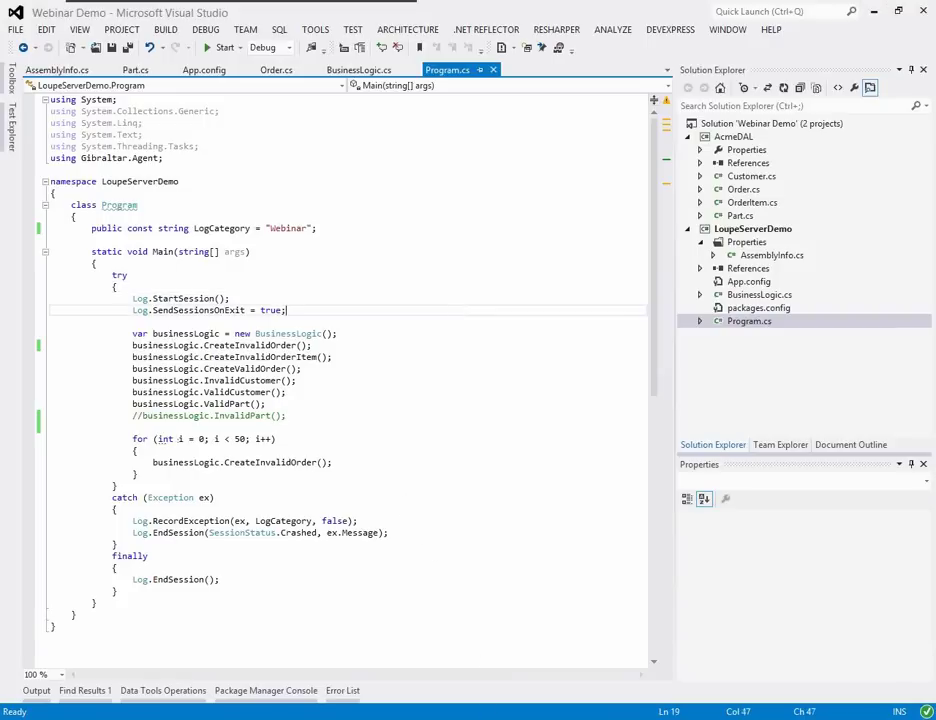
mouse_move(513, 719)
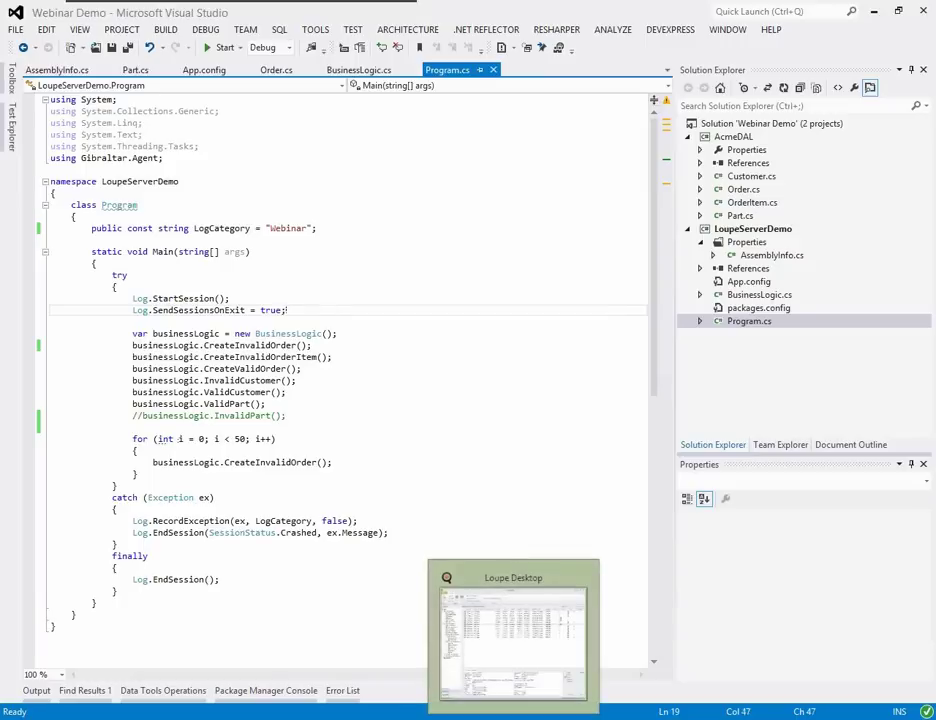
click(513, 719)
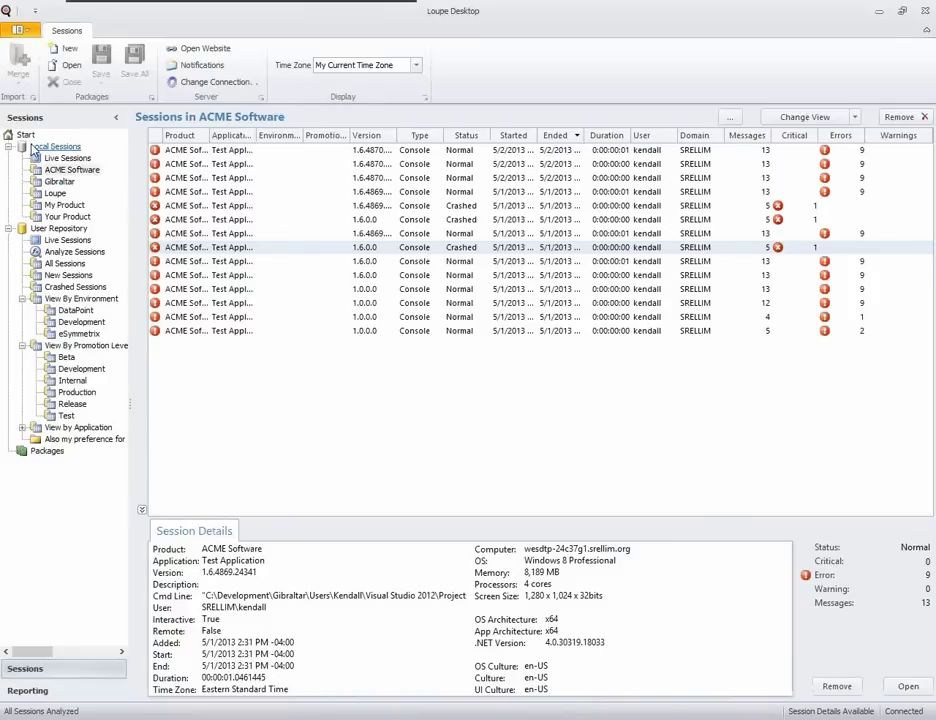
- Open the 5/2/2013 10:18 ACME session, viewing its order-quantity exception and session details
click(70, 169)
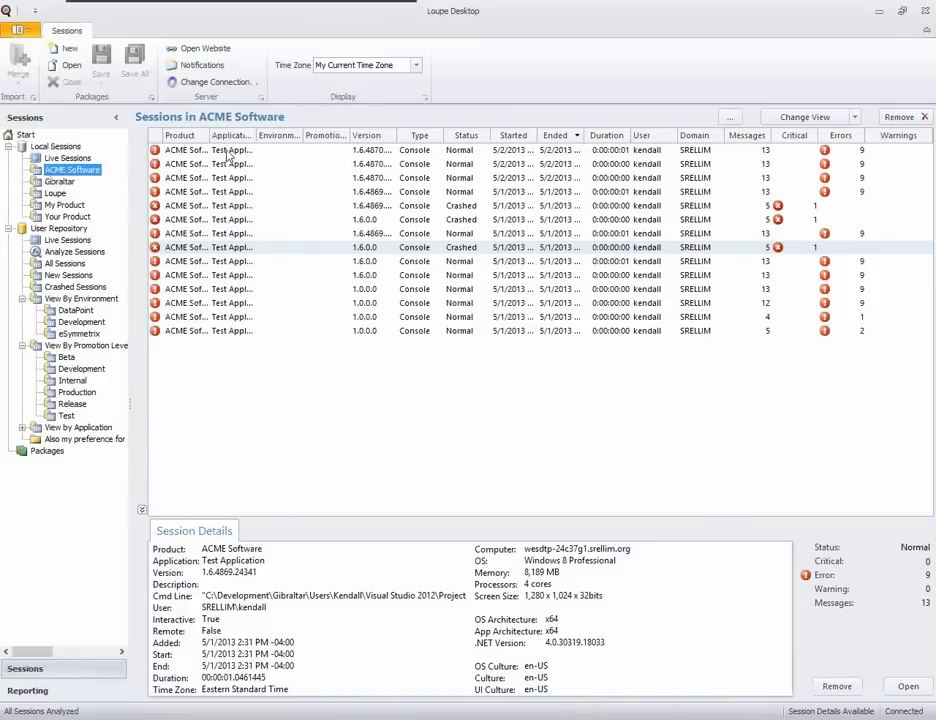
click(567, 150)
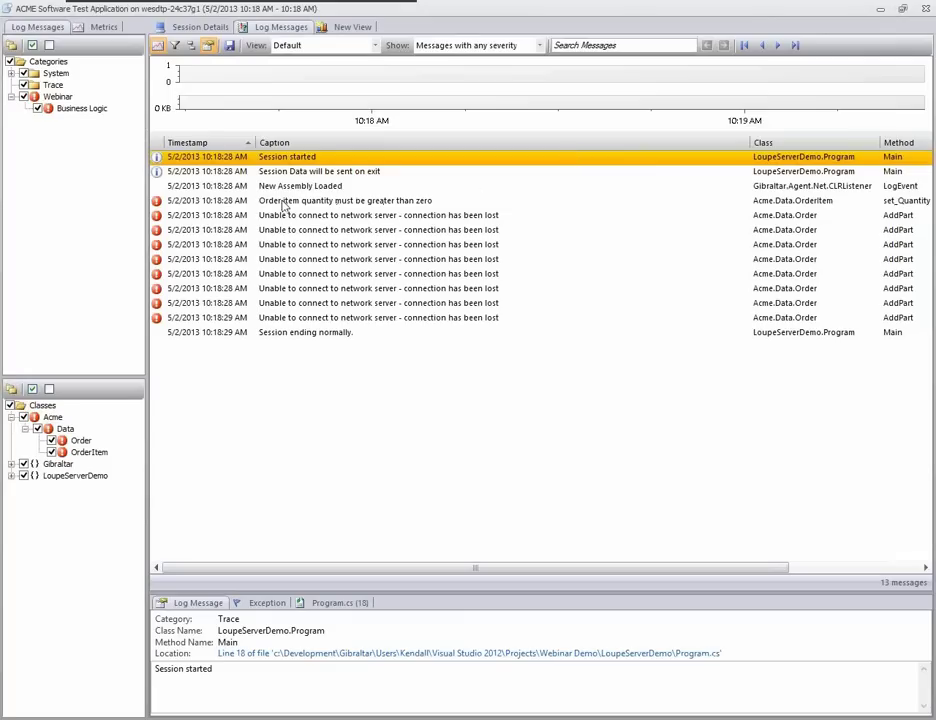
click(285, 203)
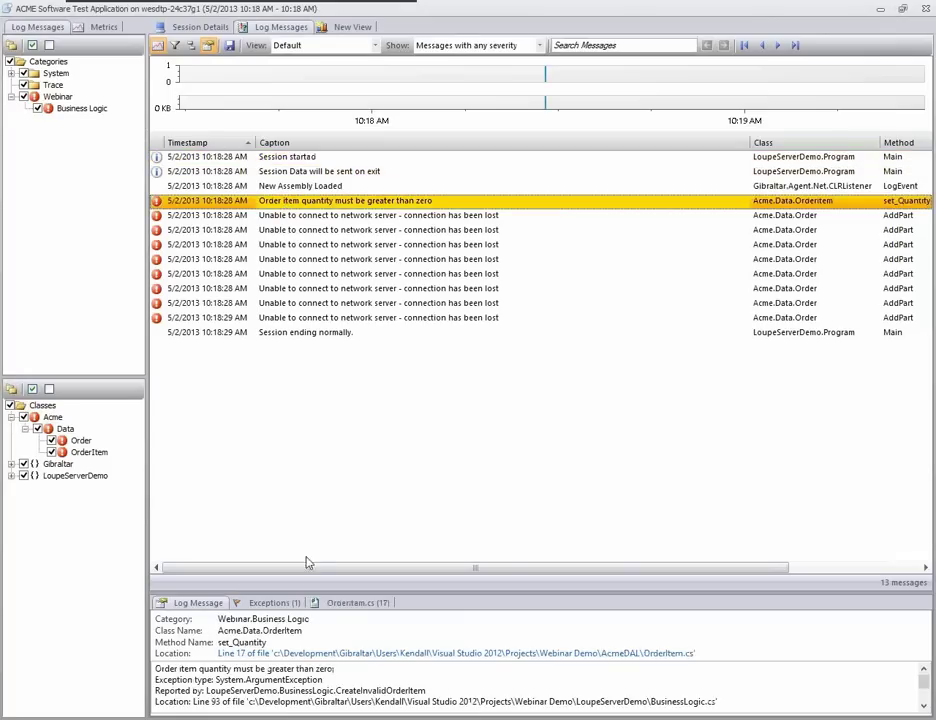
click(273, 602)
drag(277, 591, 288, 476)
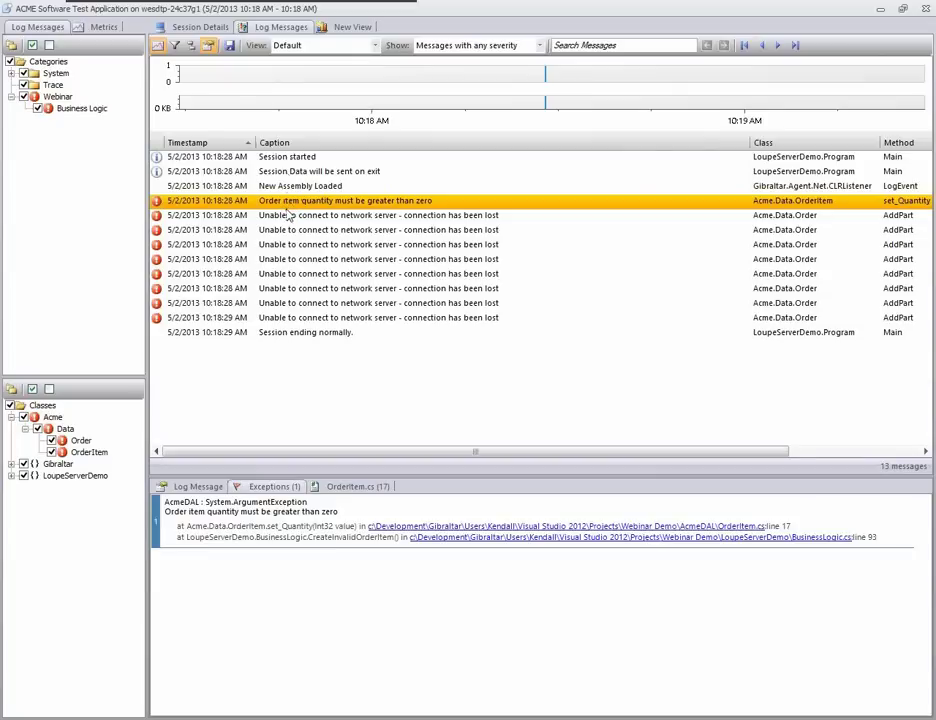
click(197, 28)
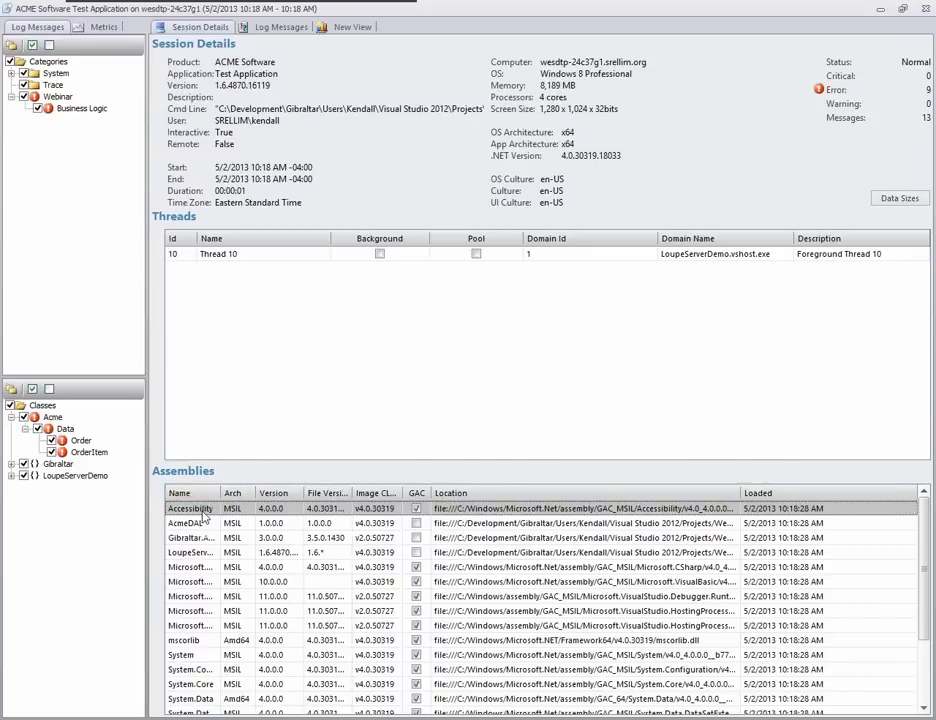
- Close the session viewer, minimize Loupe Desktop and bring up CreateInvalidOrder's options in Program.cs
right_click(230, 655)
key(Escape)
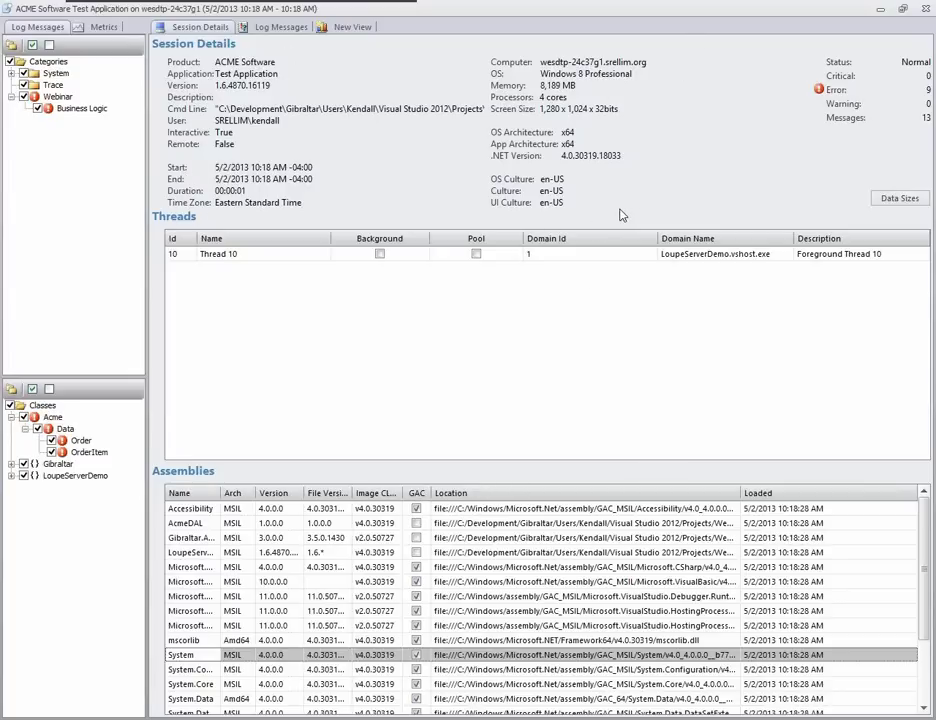
click(278, 28)
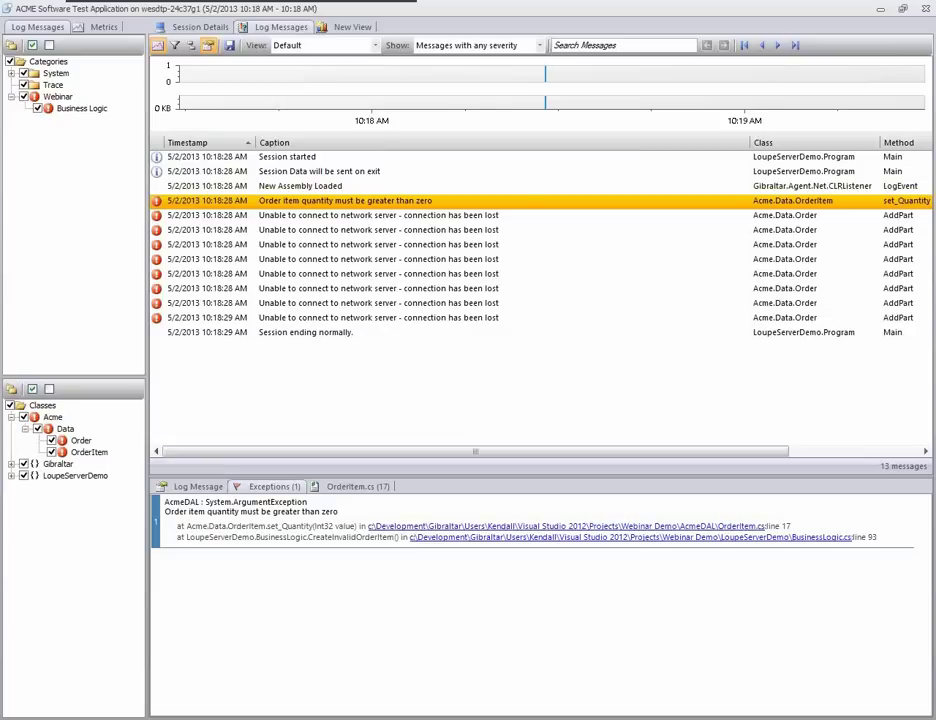
click(929, 10)
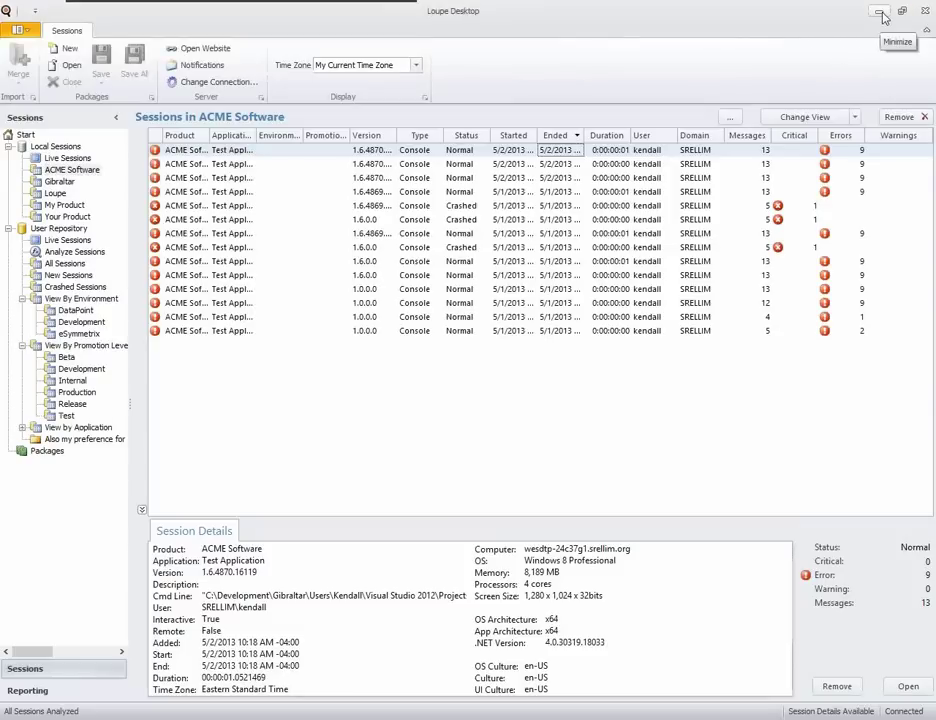
click(884, 17)
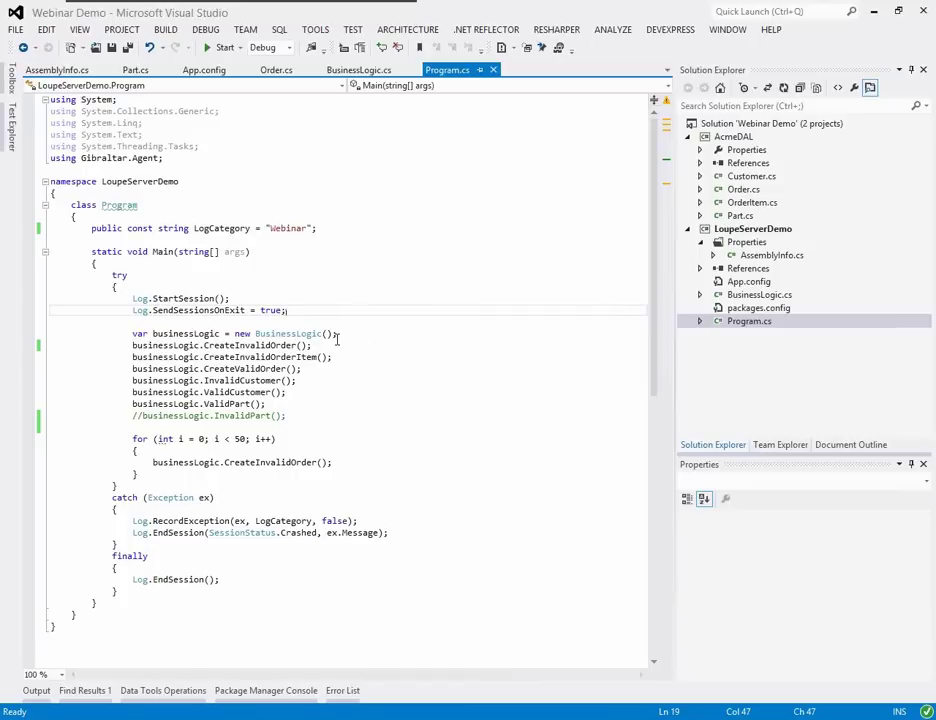
right_click(262, 345)
- Jump to the CreateInvalidOrder implementation in BusinessLogic.cs, then switch back to Loupe Desktop
click(331, 394)
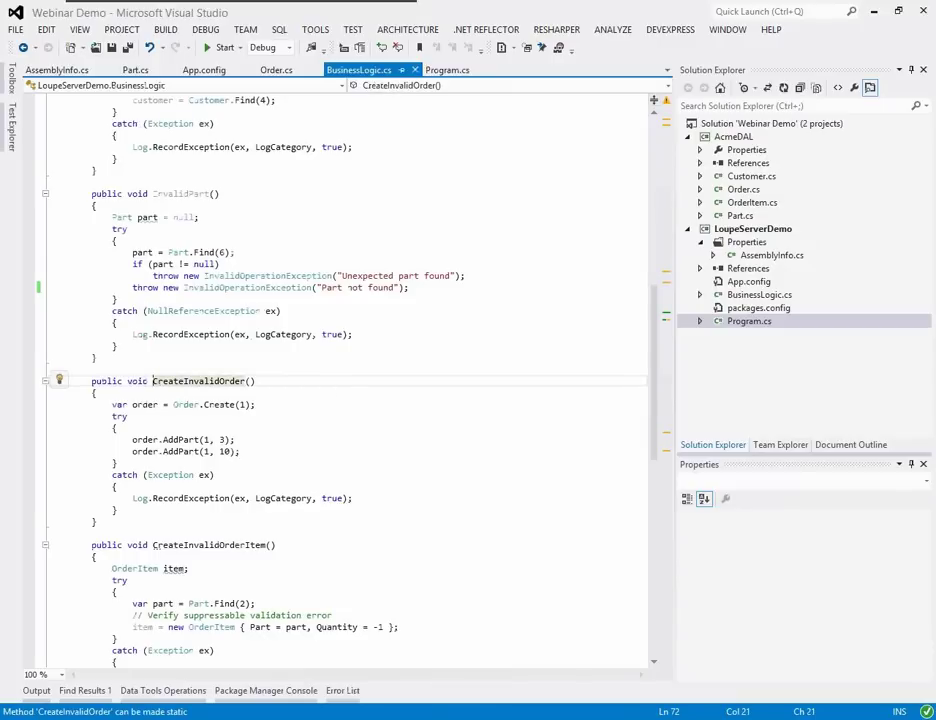
mouse_move(287, 716)
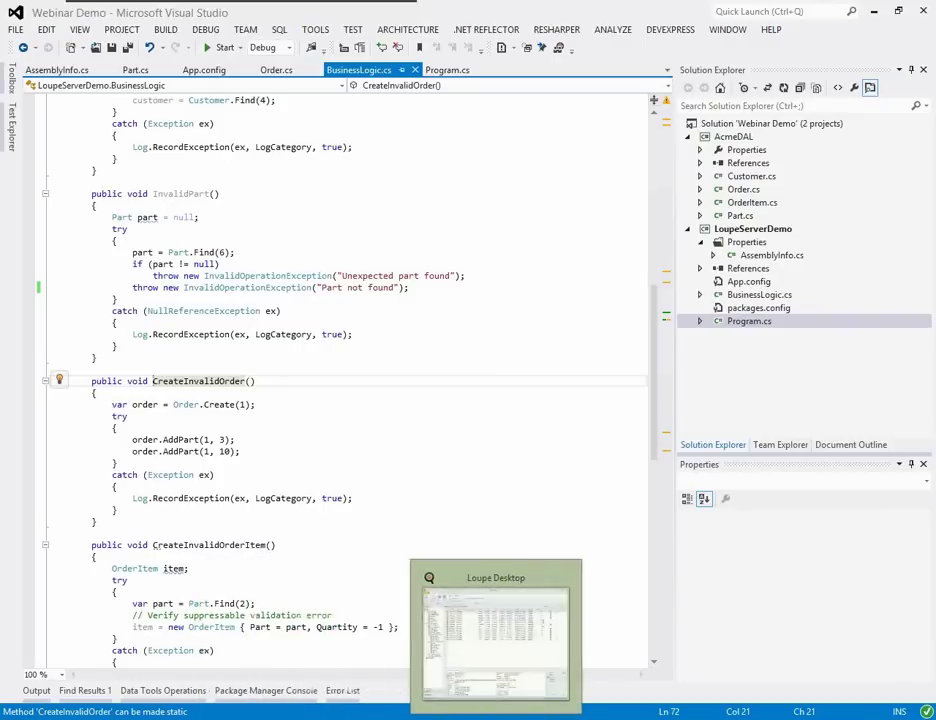
key(alt+Tab)
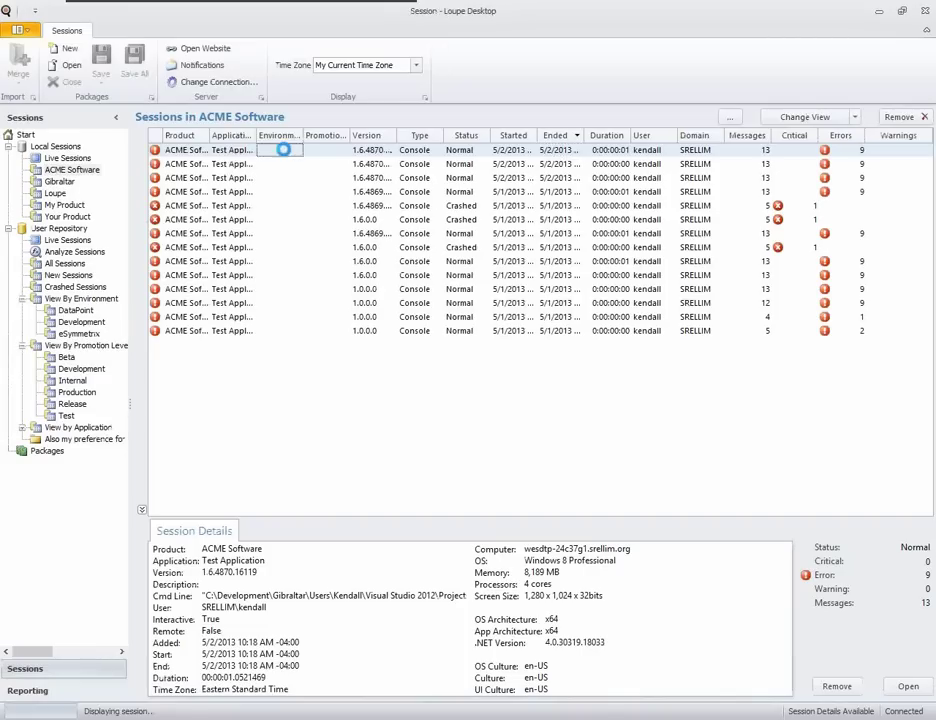
double_click(285, 150)
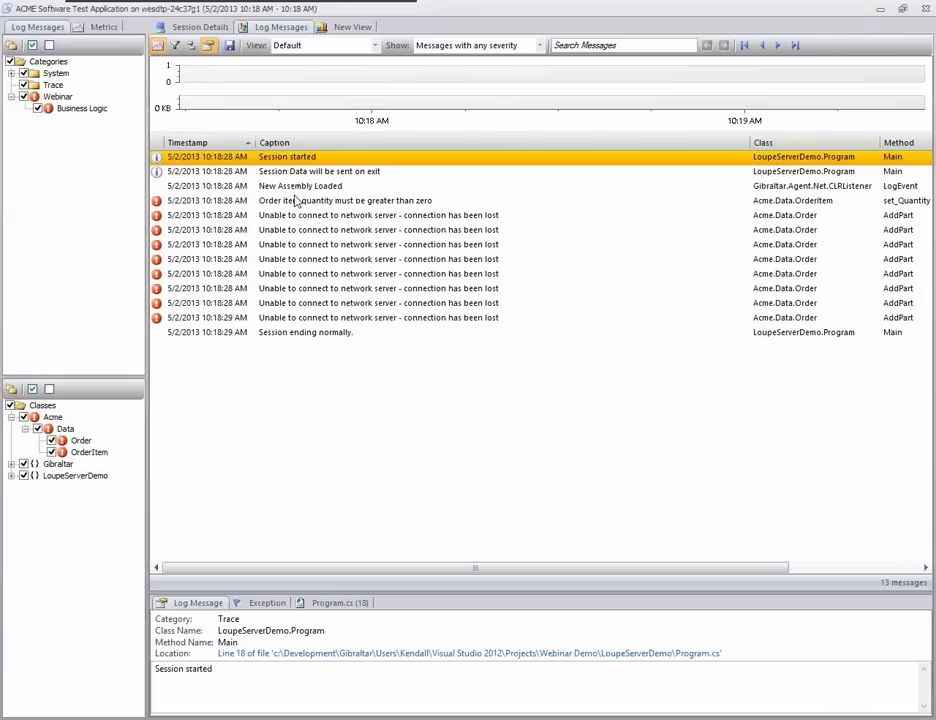
click(292, 201)
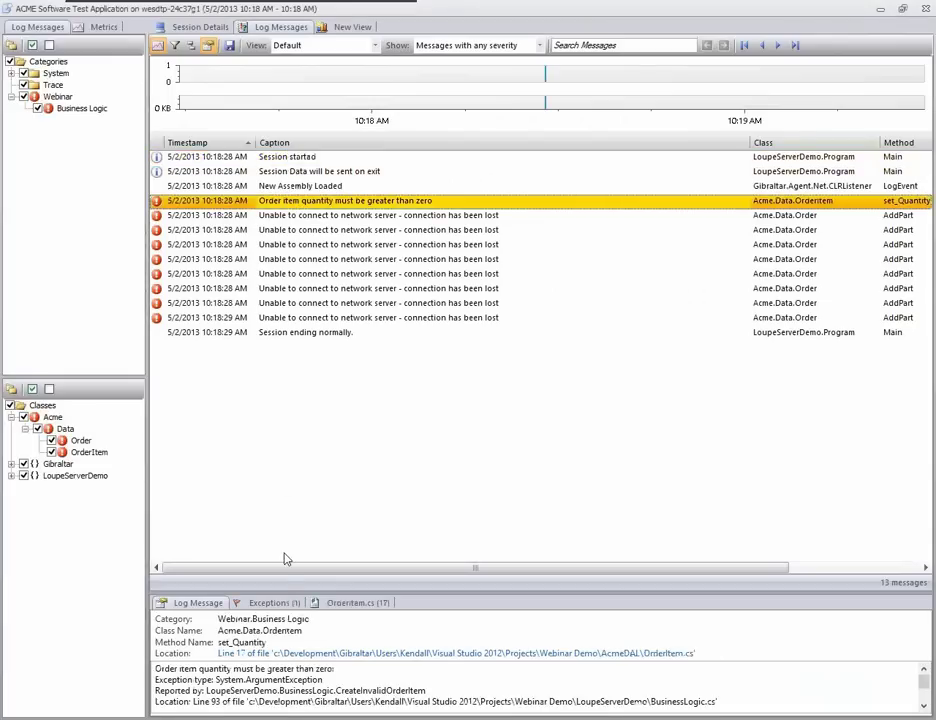
click(285, 601)
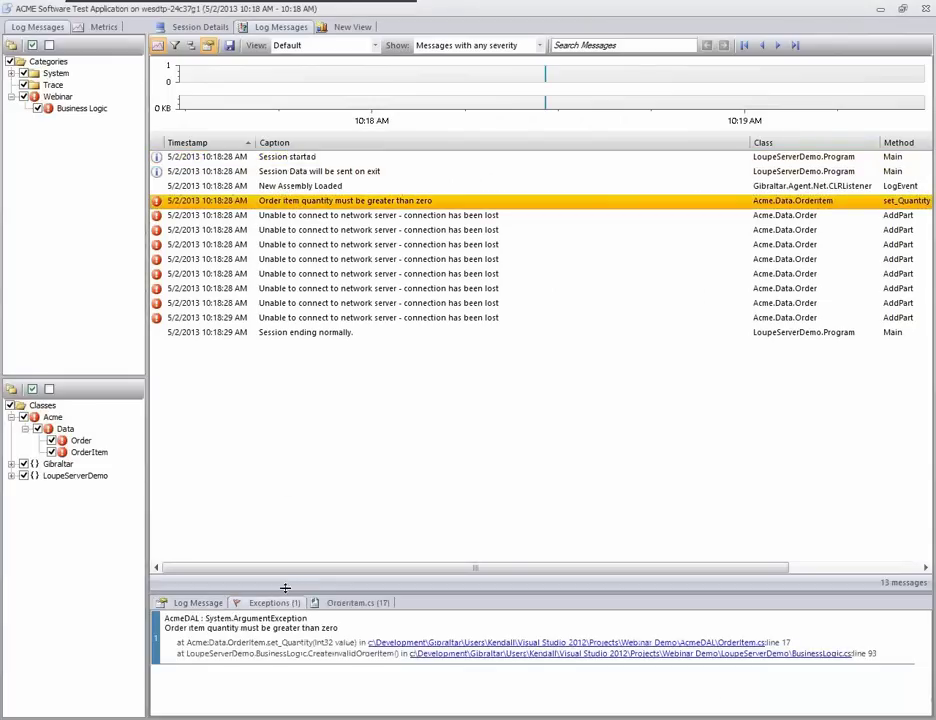
drag(285, 588, 285, 410)
click(355, 422)
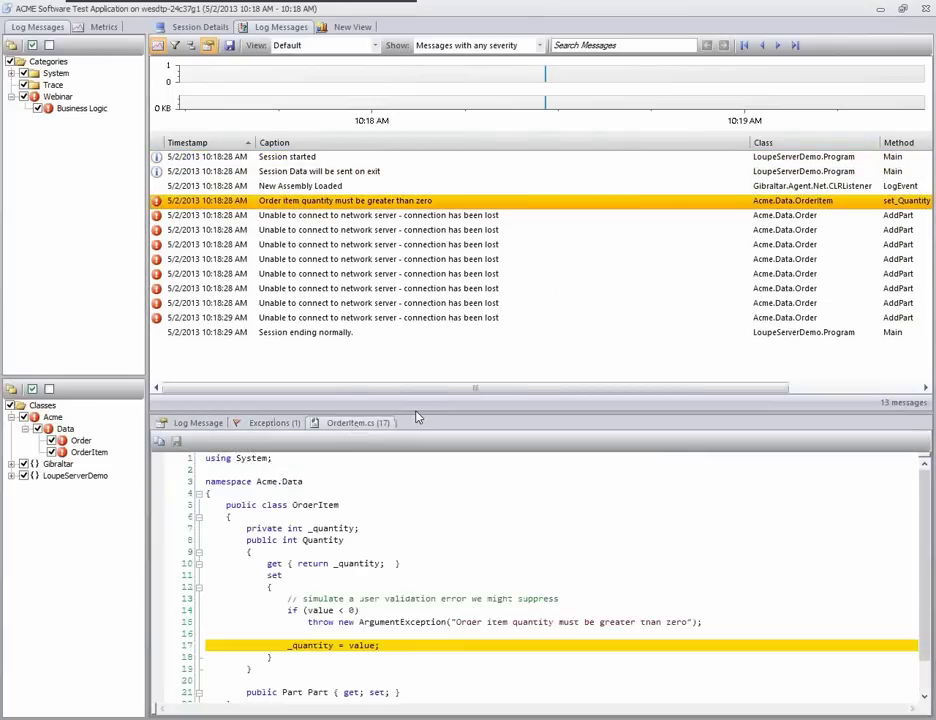
drag(418, 411, 418, 366)
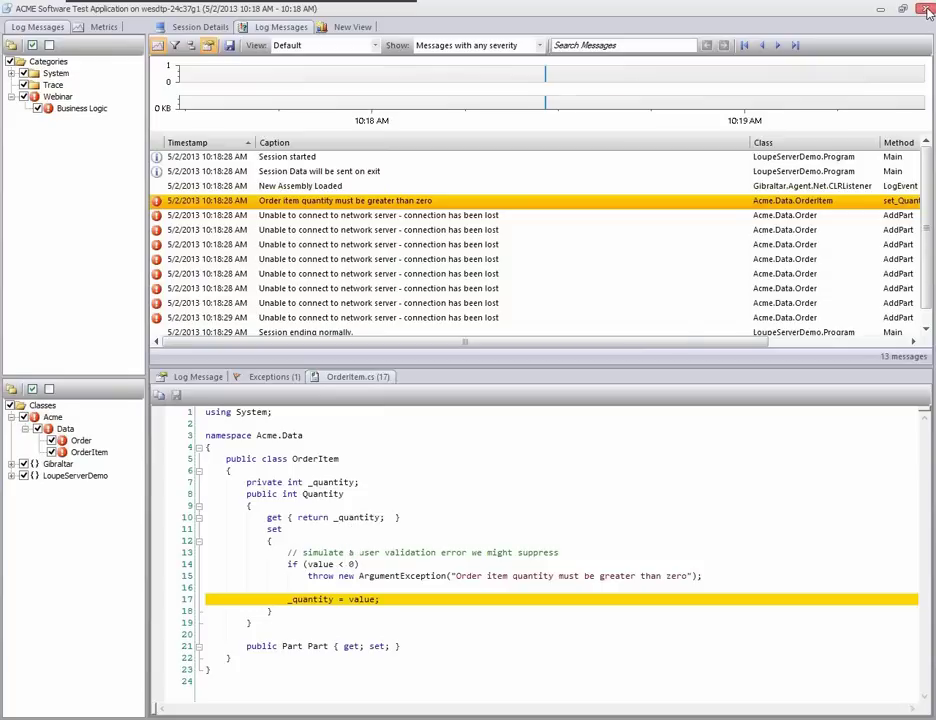
click(877, 12)
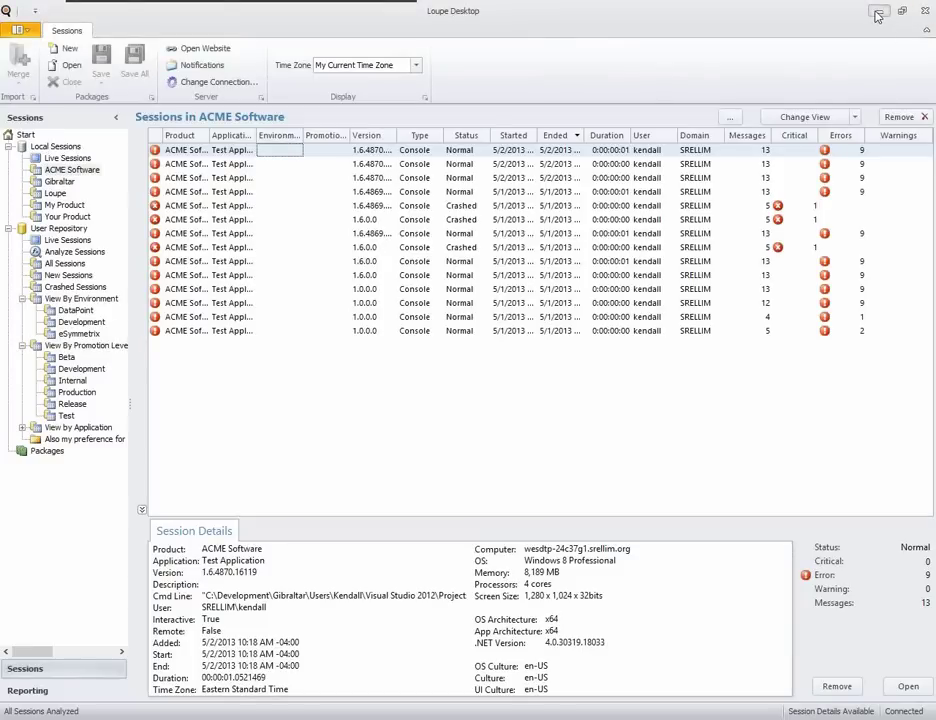
click(877, 12)
- Bring the Issue 535 page forward and start a new note from its Notes tab
mouse_move(175, 717)
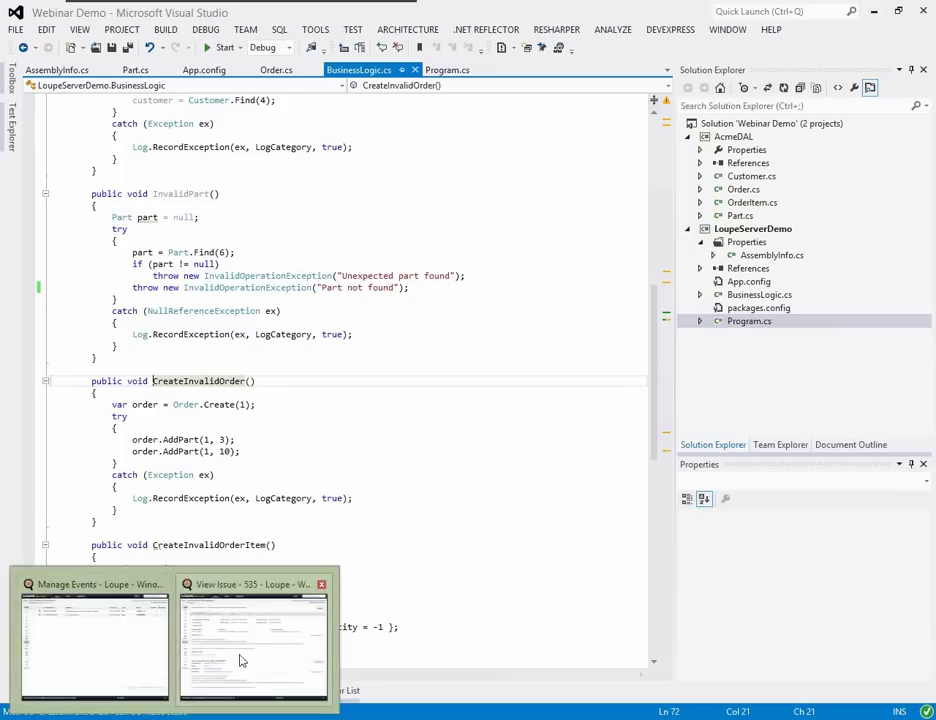
click(240, 660)
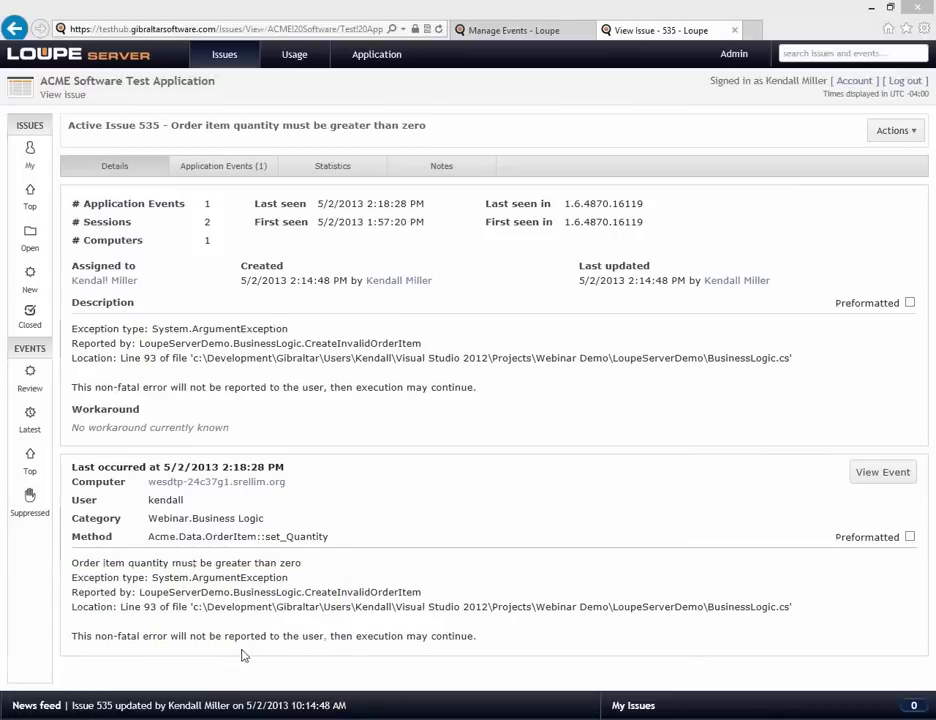
click(433, 168)
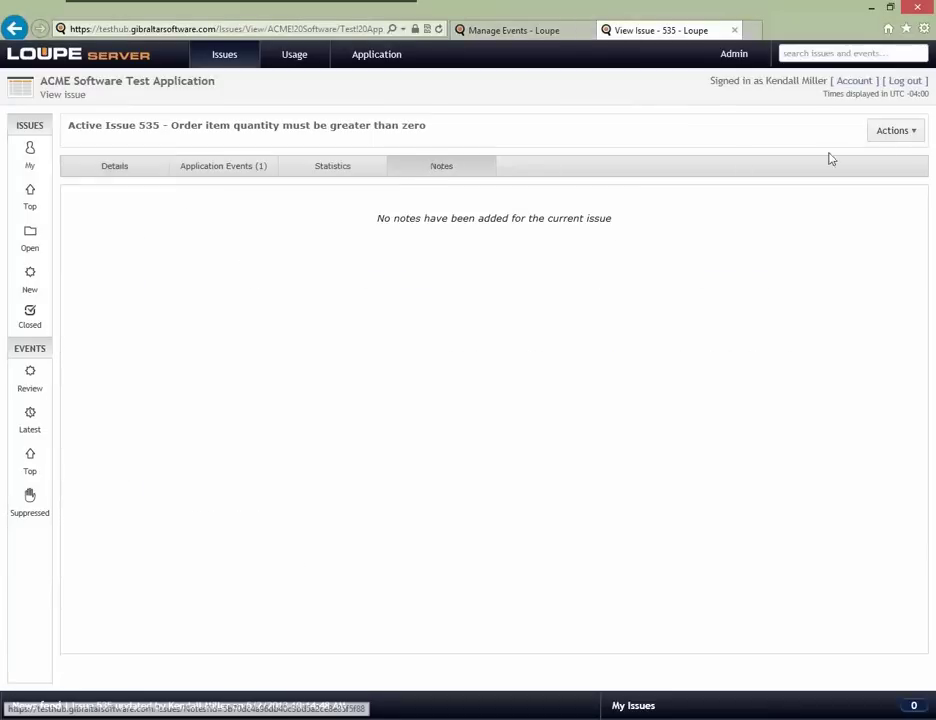
click(895, 132)
click(895, 151)
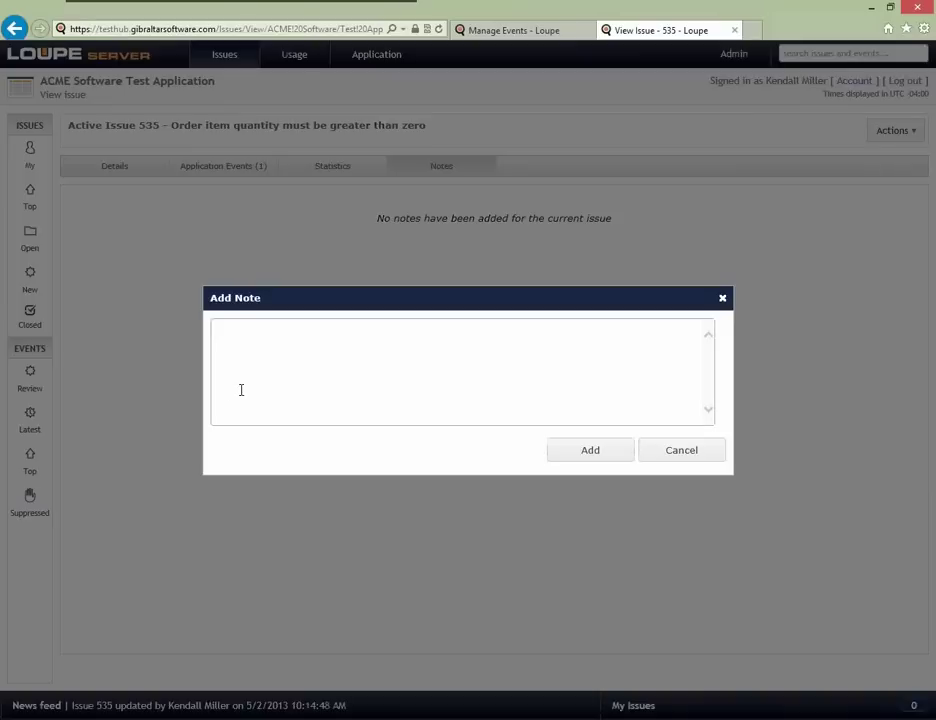
- Add the note: partial order being saved, safe to ignore, handle differently in the parent application
text(This issue is caused by a p)
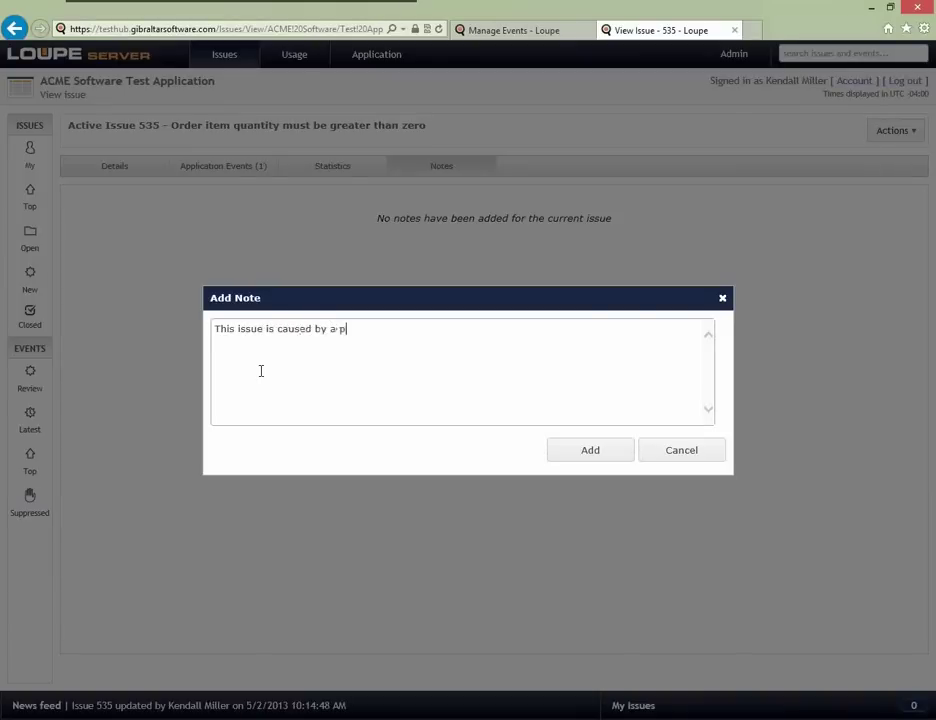
text(artial order being saved, it is safe a)
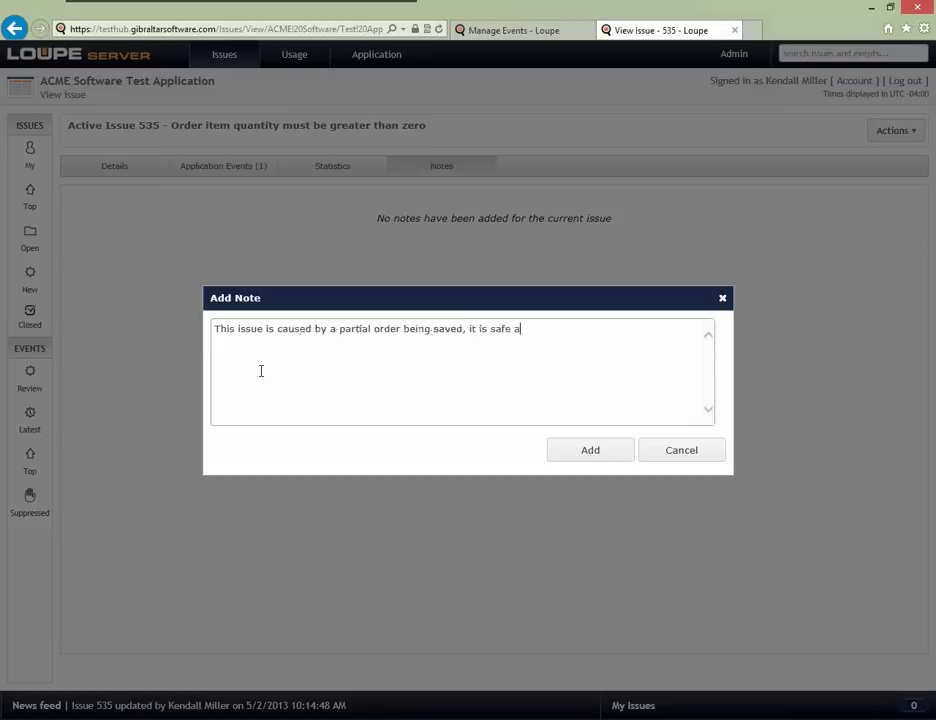
key(BackSpace)
text(to ignore and s)
text(hould be handled differently in the)
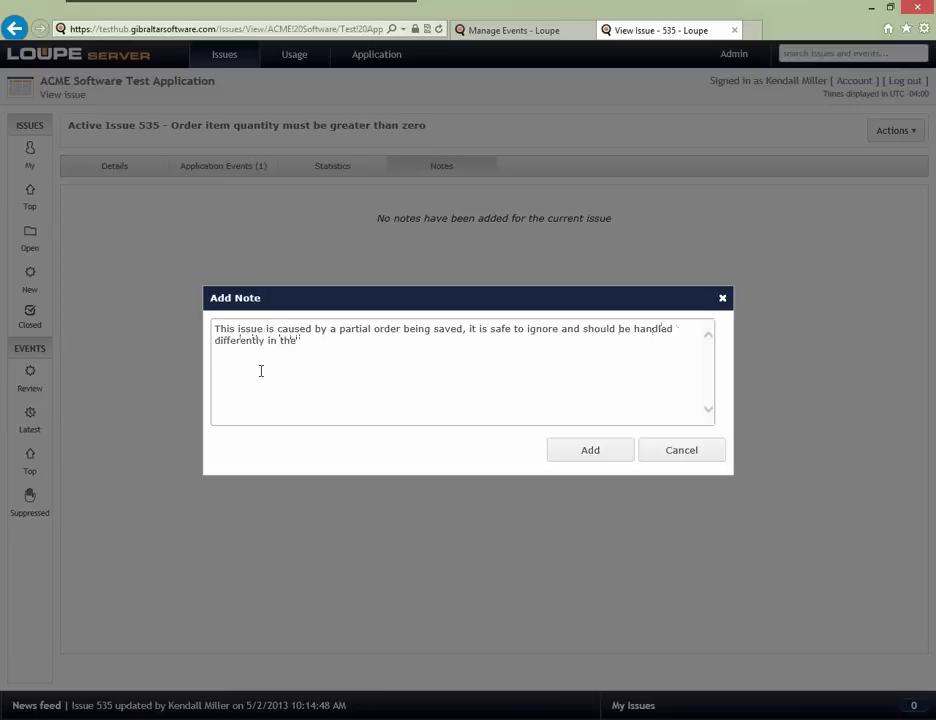
text( parnet)
key(BackSpace)
key(BackSpace)
key(BackSpace)
text(ent application)
click(595, 451)
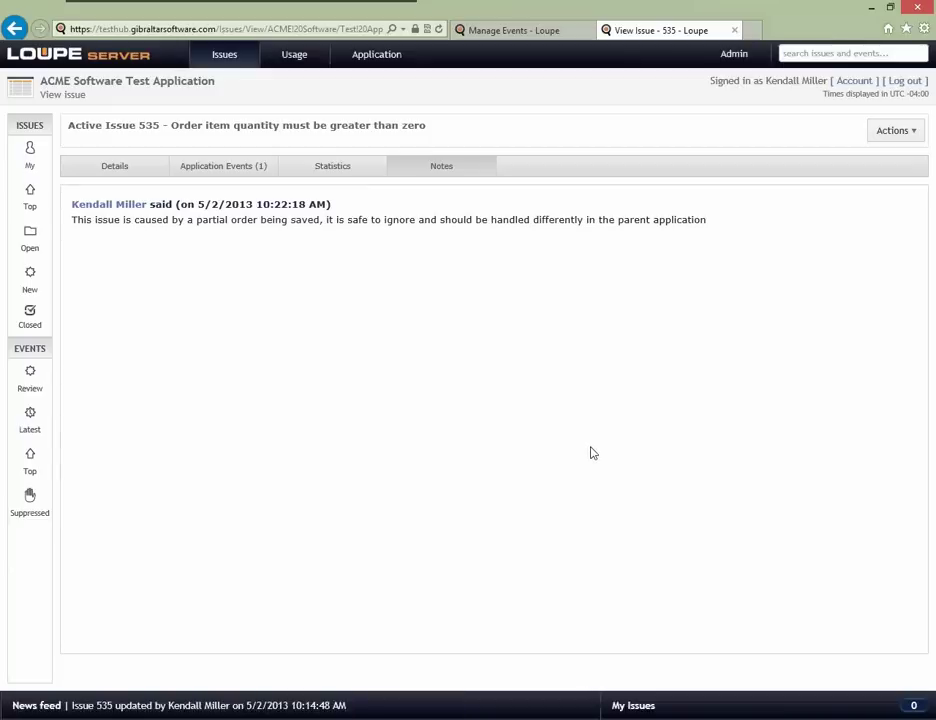
click(900, 132)
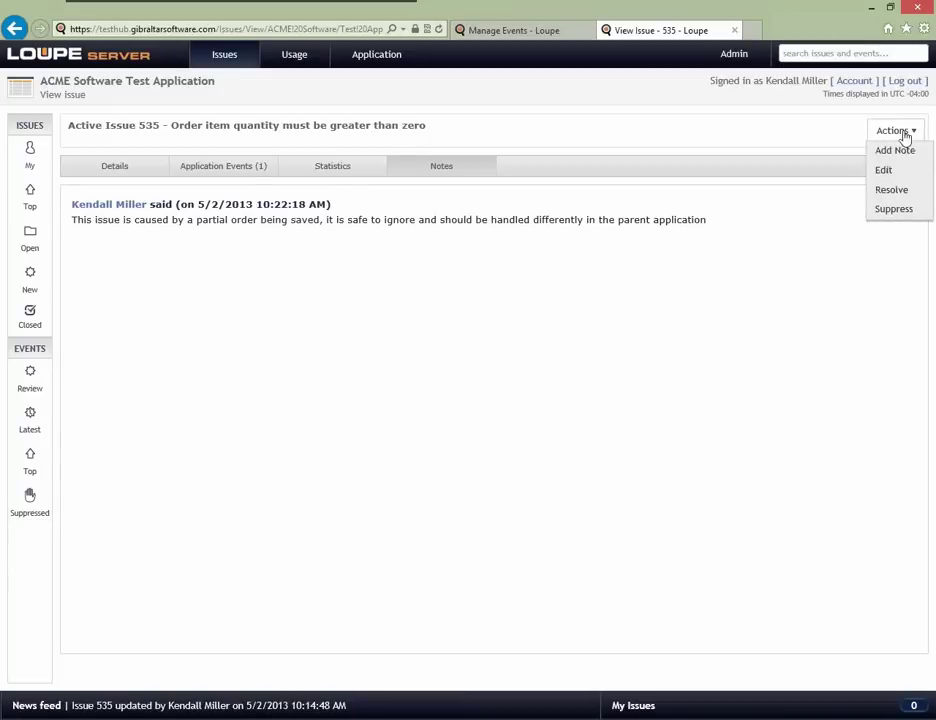
- Suppress Issue 535, then view the Test Application's 12 open issues
click(892, 212)
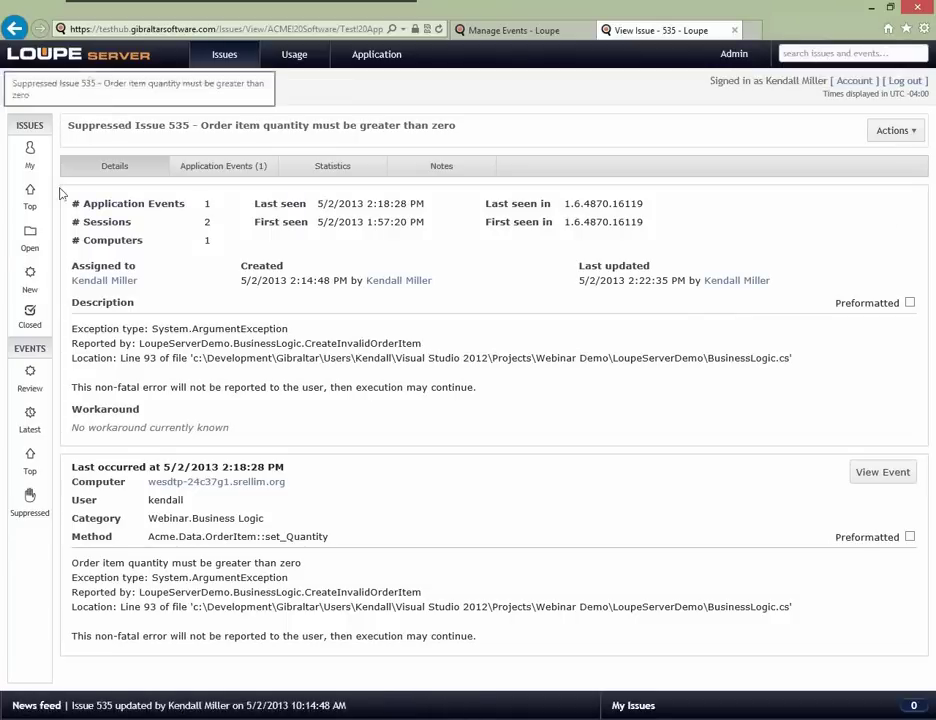
click(29, 244)
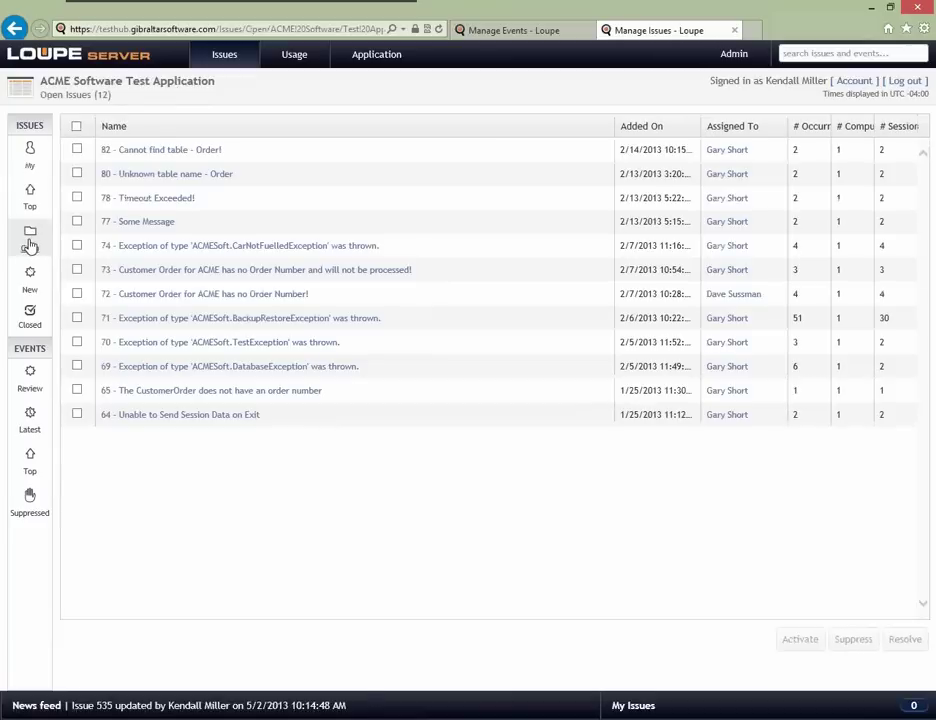
- Look over the closed issues, then return to the three Application Events awaiting review
click(30, 315)
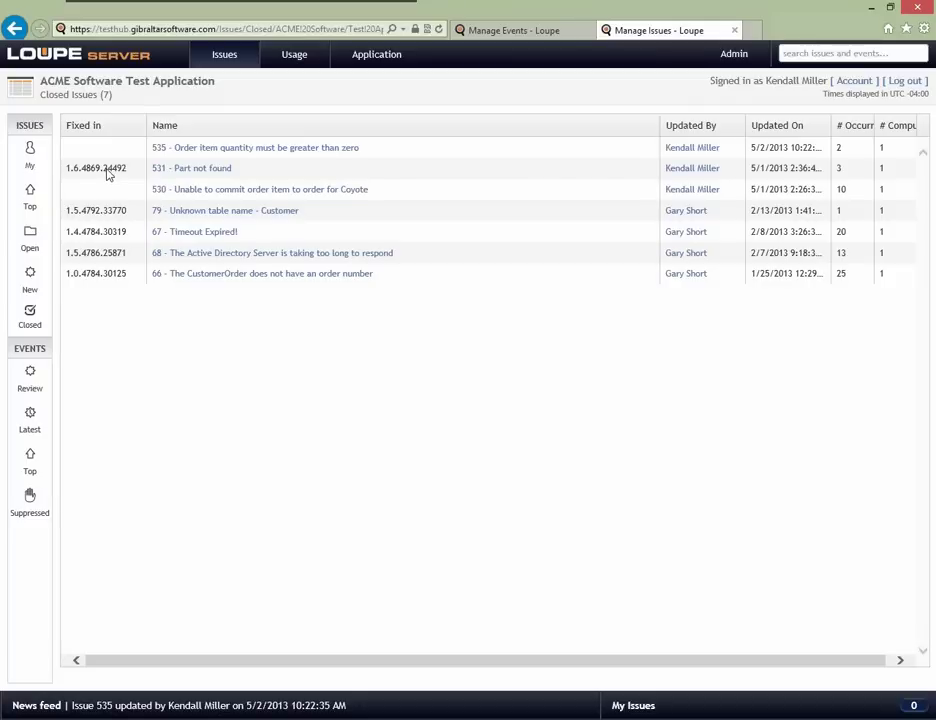
click(29, 386)
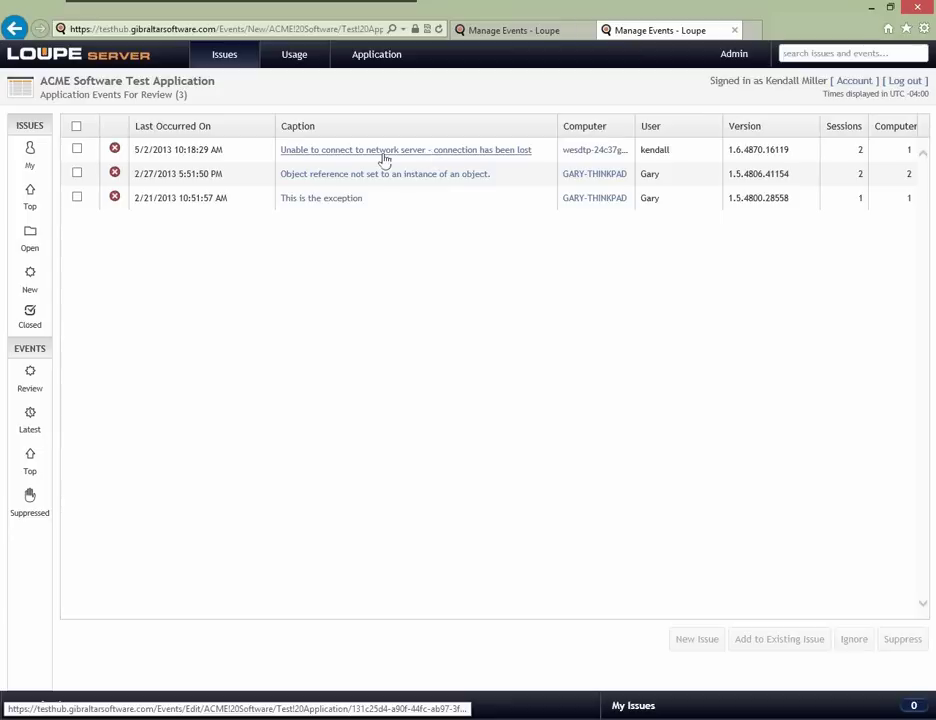
- Suppress the 'Unable to connect to network server' event, check the Suppressed list, and return to Review
click(77, 149)
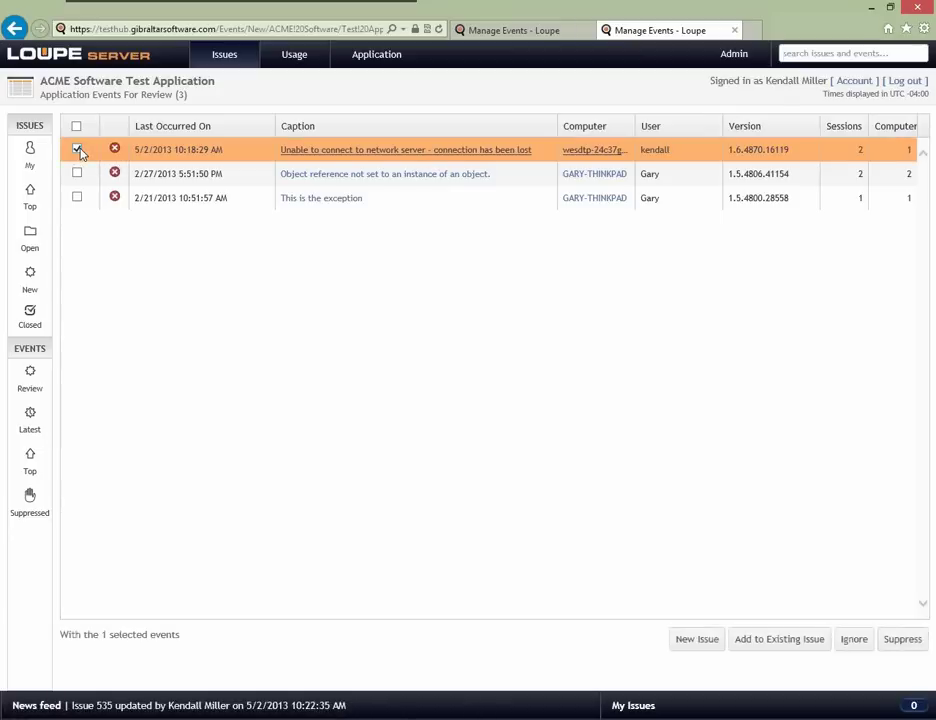
click(904, 640)
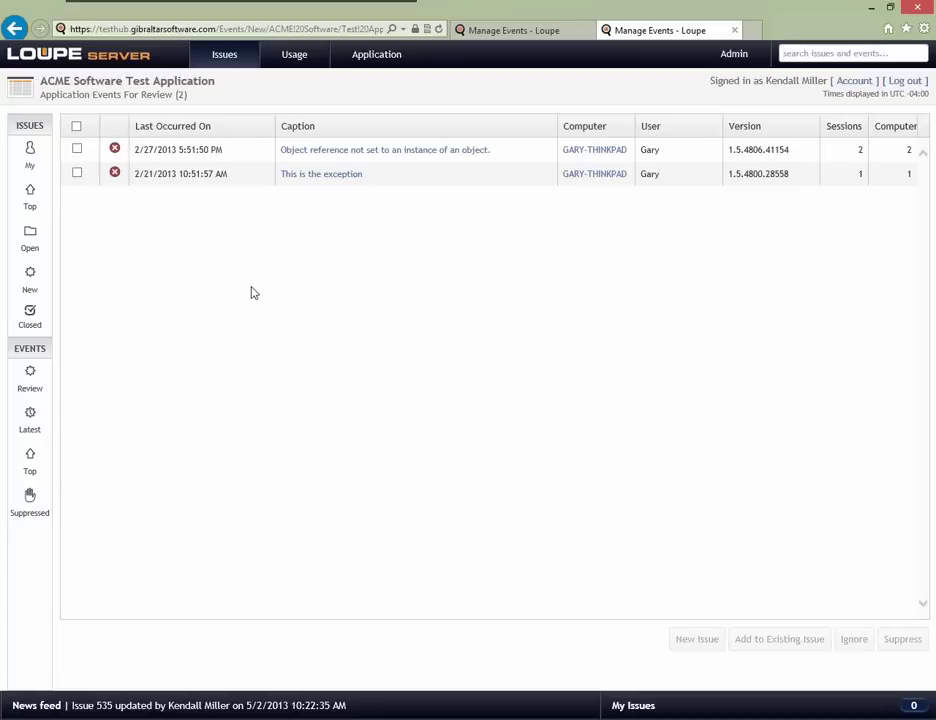
click(29, 513)
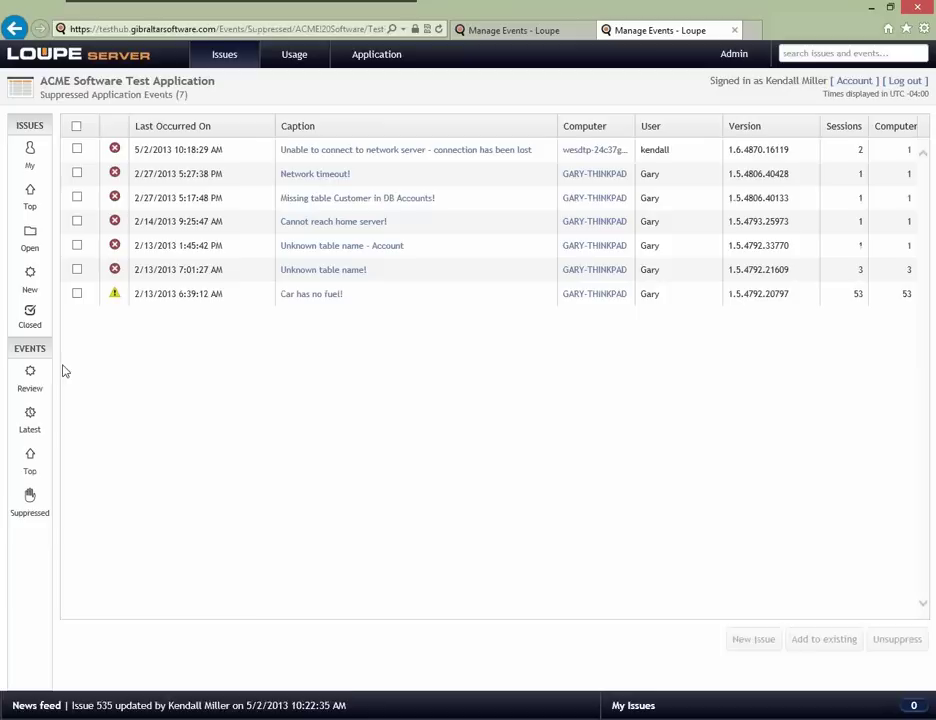
click(31, 378)
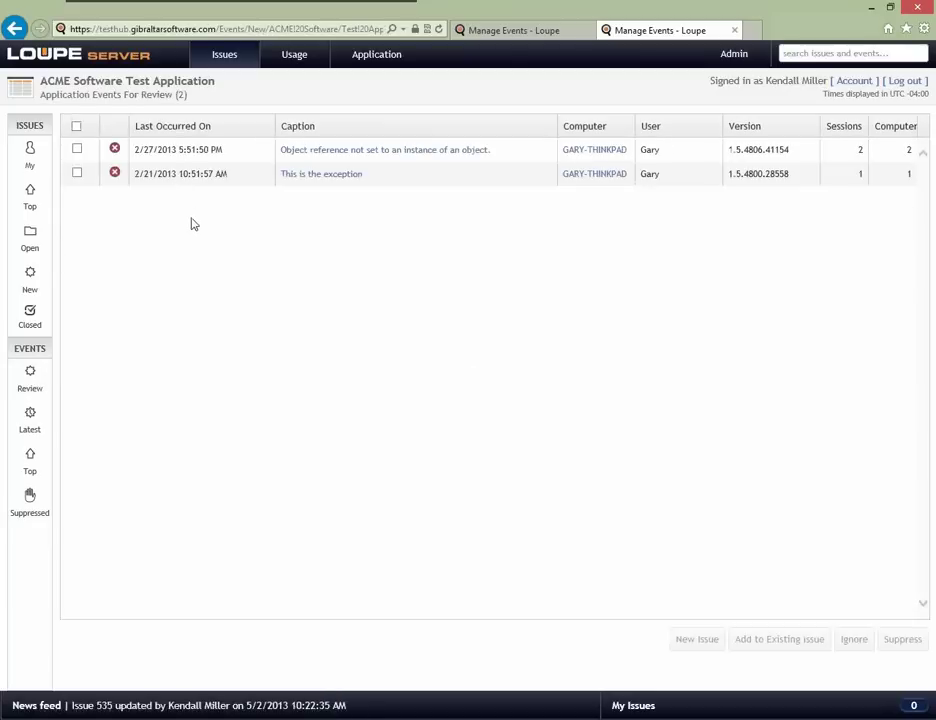
- From My > Open issues, open issue 82 'Cannot find table - Order!' and show its Actions menu
click(31, 168)
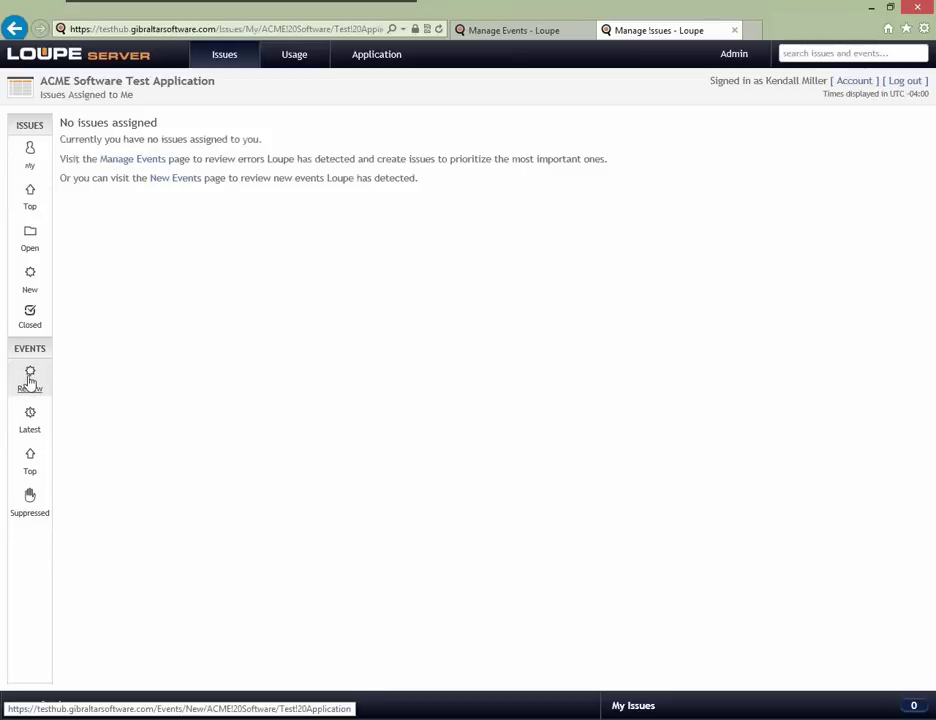
click(30, 245)
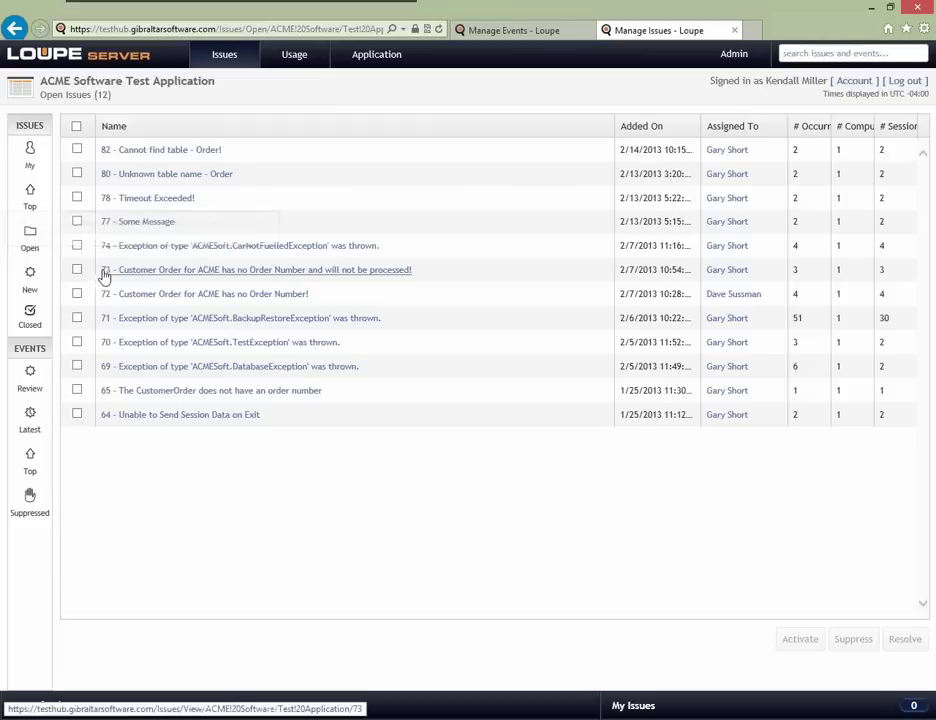
click(209, 152)
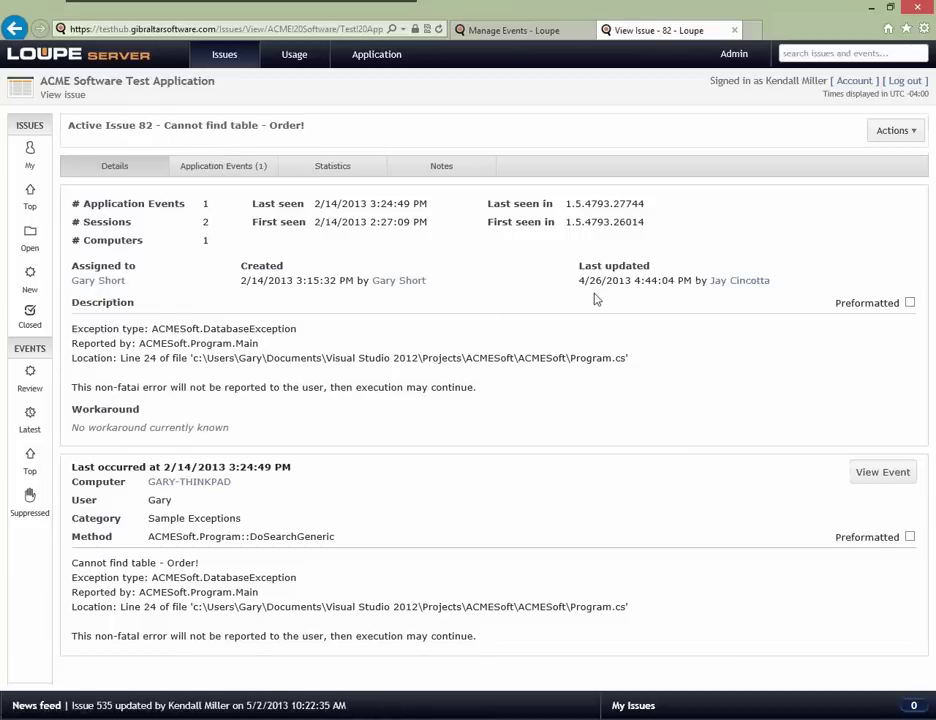
click(892, 133)
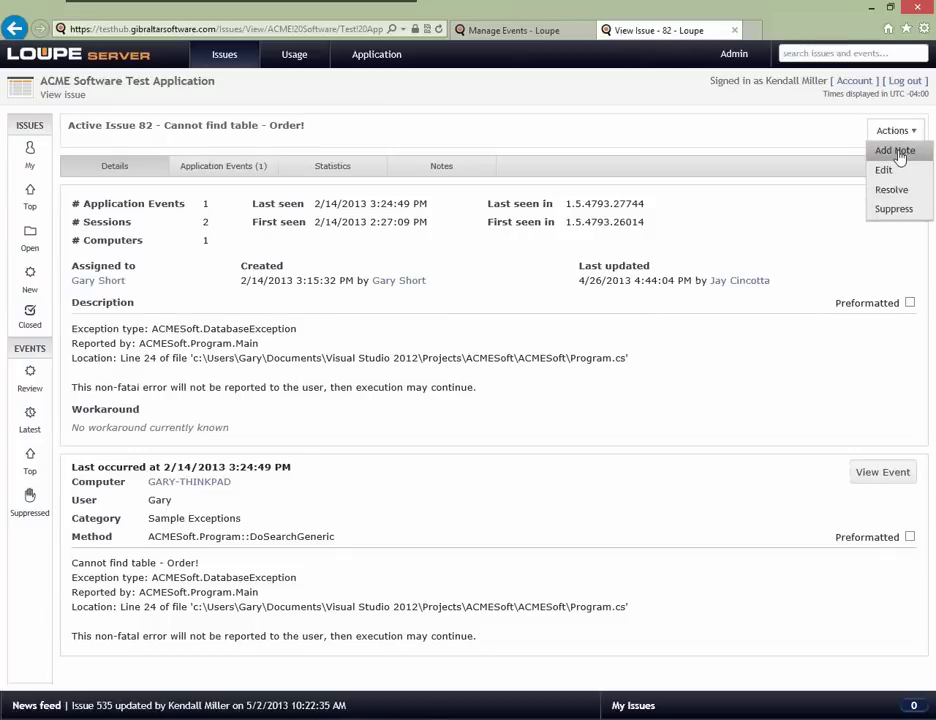
- Edit issue 82 so it is assigned to your own user account, and update it
click(887, 172)
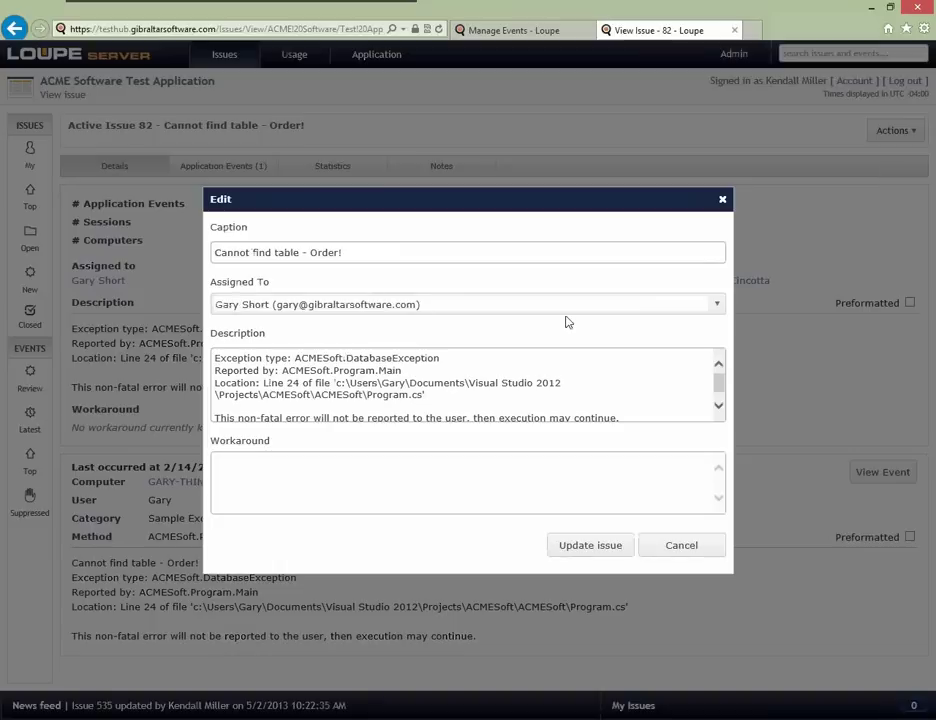
click(716, 305)
drag(717, 363, 717, 400)
click(432, 384)
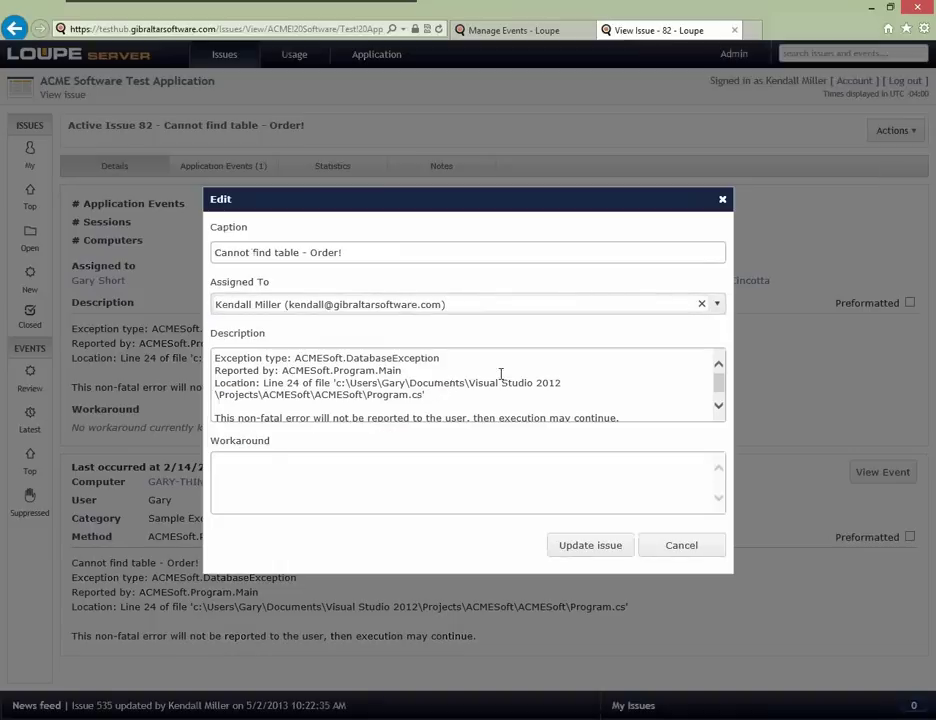
click(592, 547)
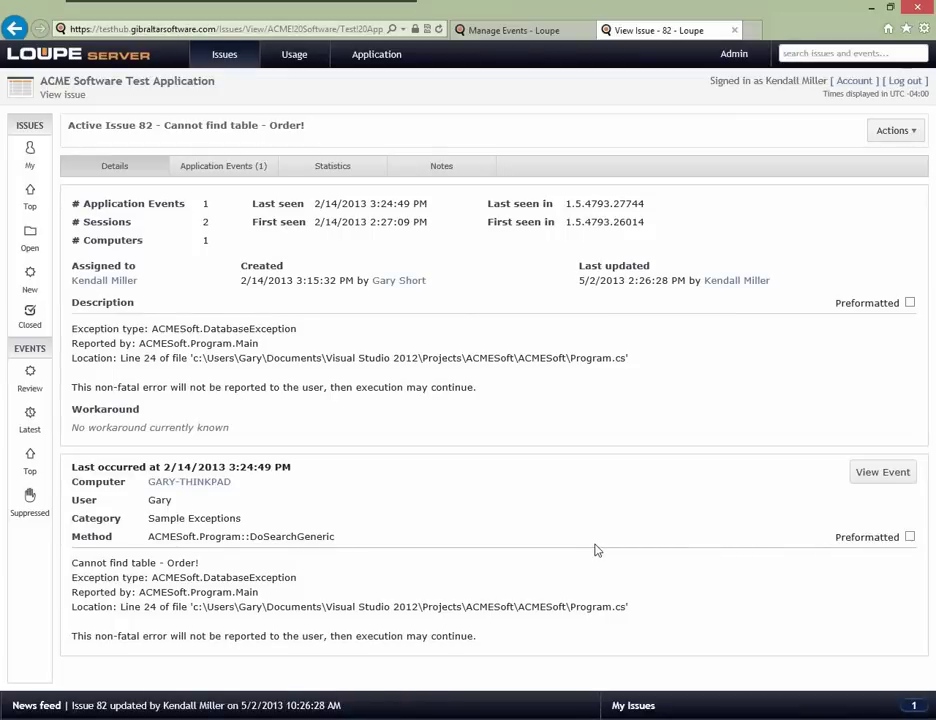
- In Program.cs, uncomment the InvalidPart call and move it above CreateInvalidOrder
click(873, 8)
click(748, 322)
double_click(748, 322)
click(134, 416)
text(//businessLogic.InvalidPart();)
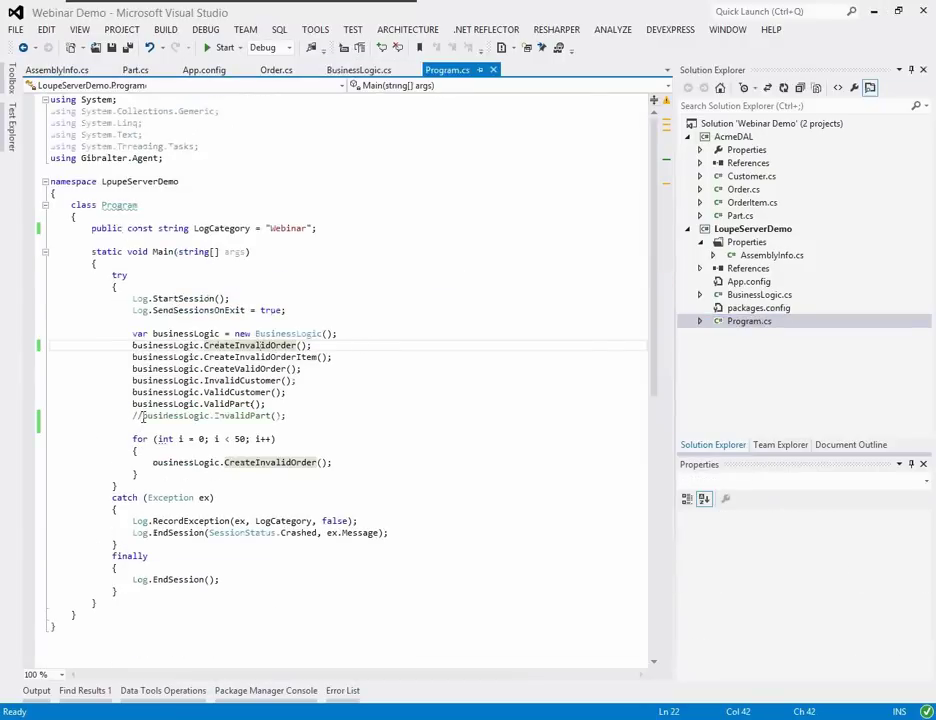
key(ctrl+z)
key(End)
key(Home)
key(Home)
key(ctrl+x)
key(Up)
key(Up)
key(Up)
key(Up)
key(Up)
key(Up)
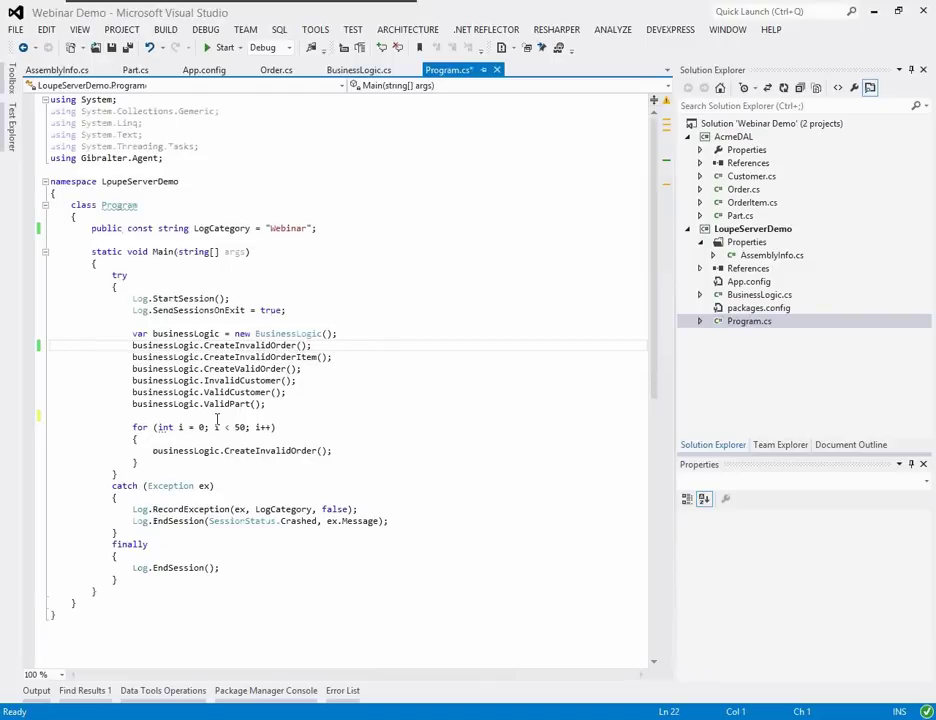
key(ctrl+v)
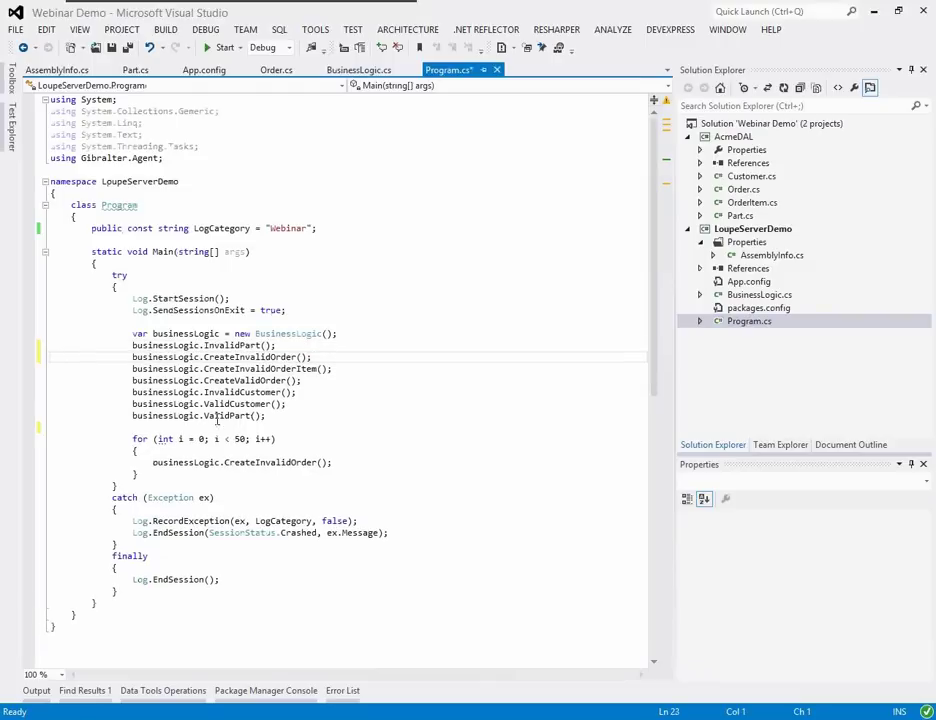
- Save Program.cs, run the Webinar Demo app, and return to the Issue 82 page
click(97, 47)
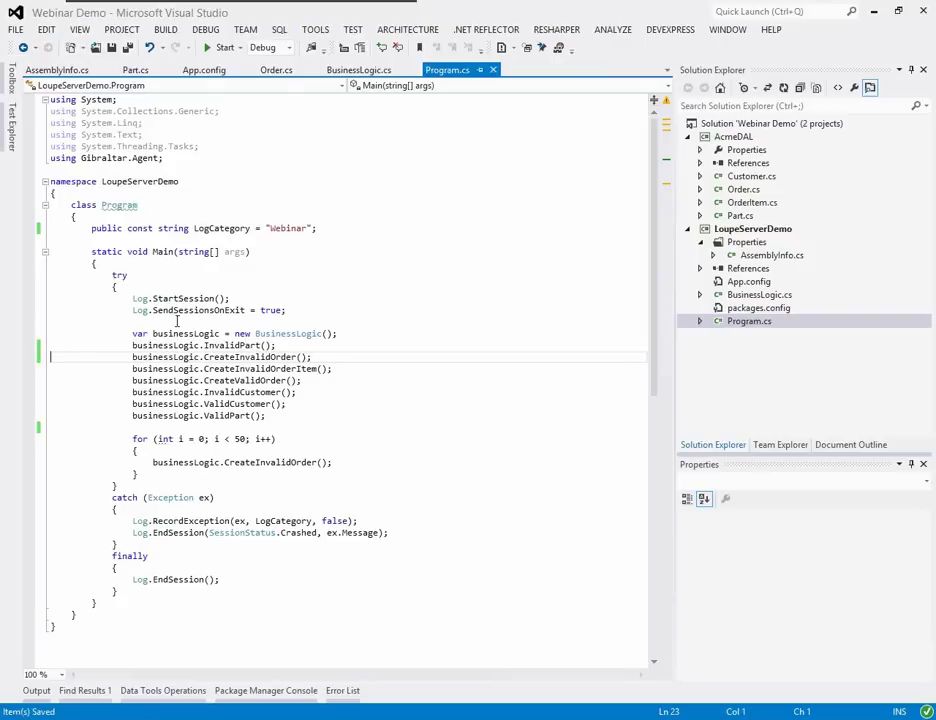
click(220, 50)
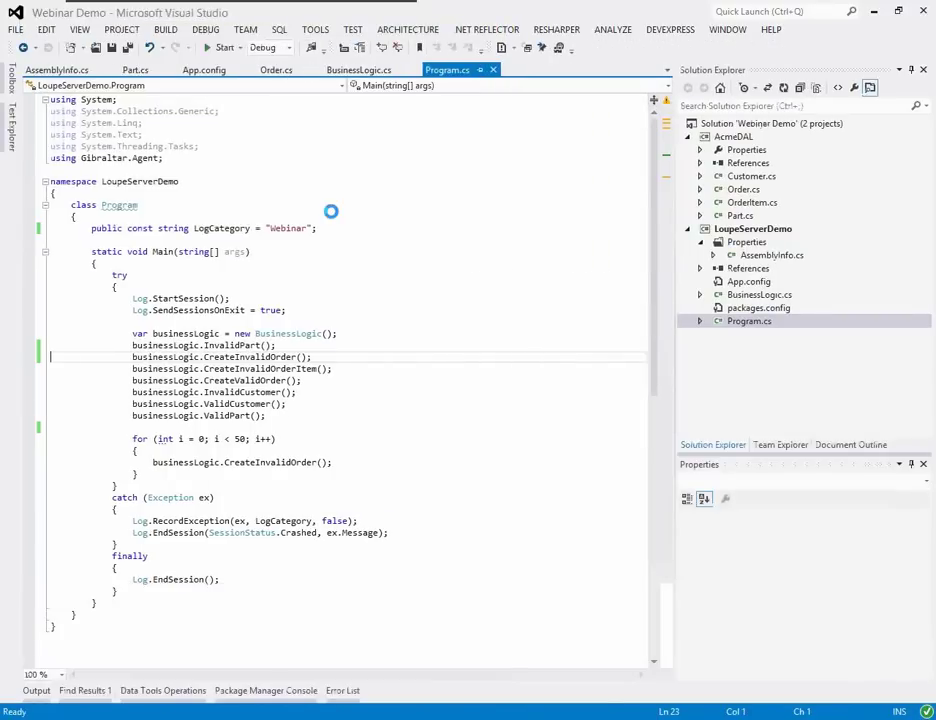
mouse_move(175, 716)
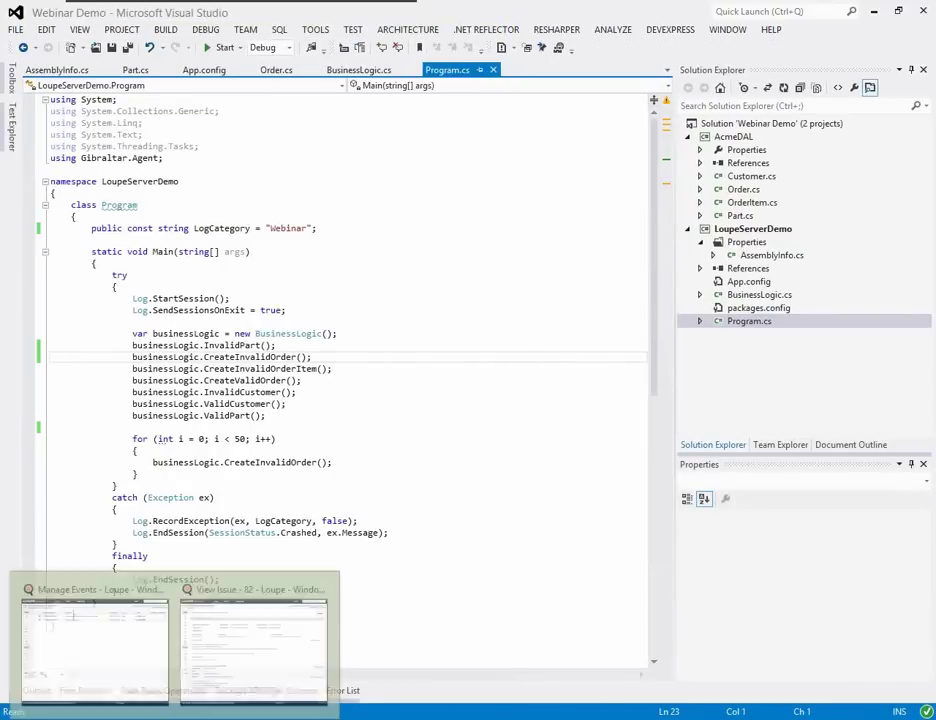
click(276, 654)
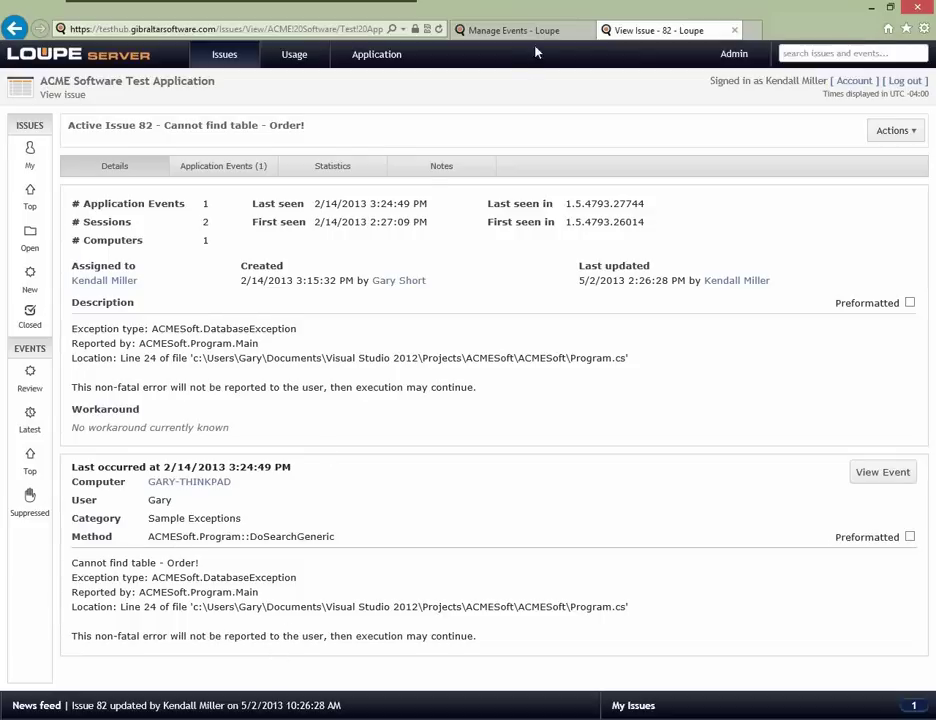
- Close the issue 82 page, refresh Events for Review, and select the new Part not found event
click(734, 30)
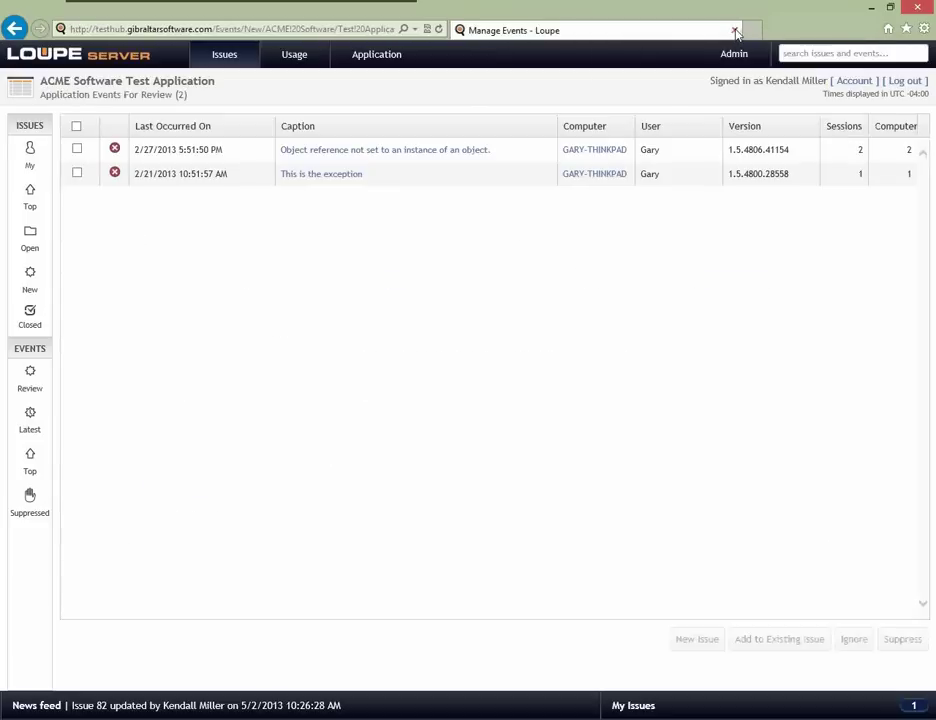
click(438, 29)
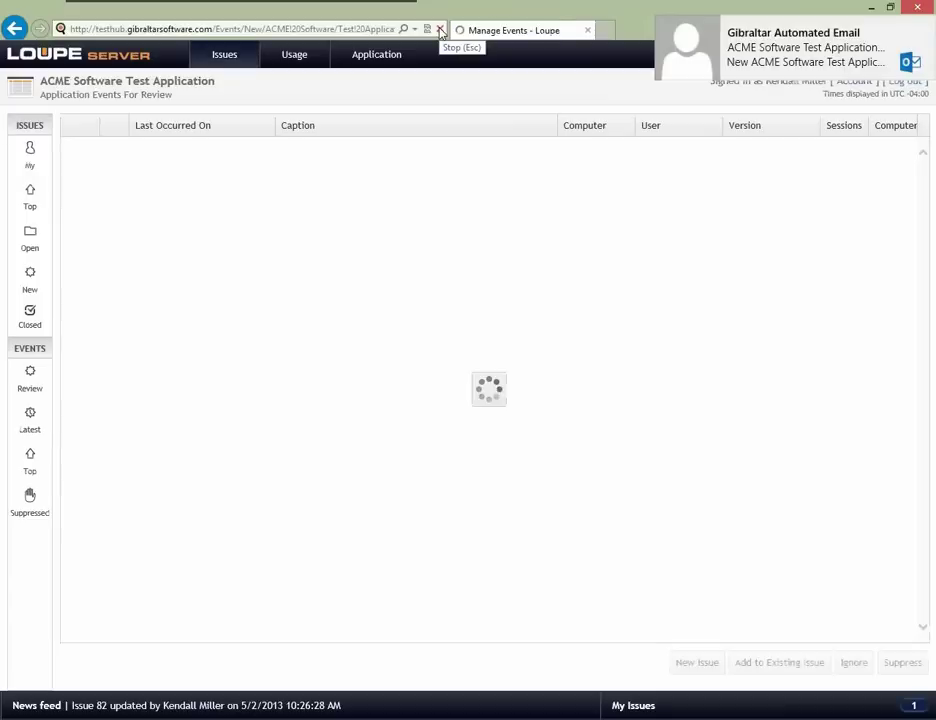
drag(313, 152, 117, 160)
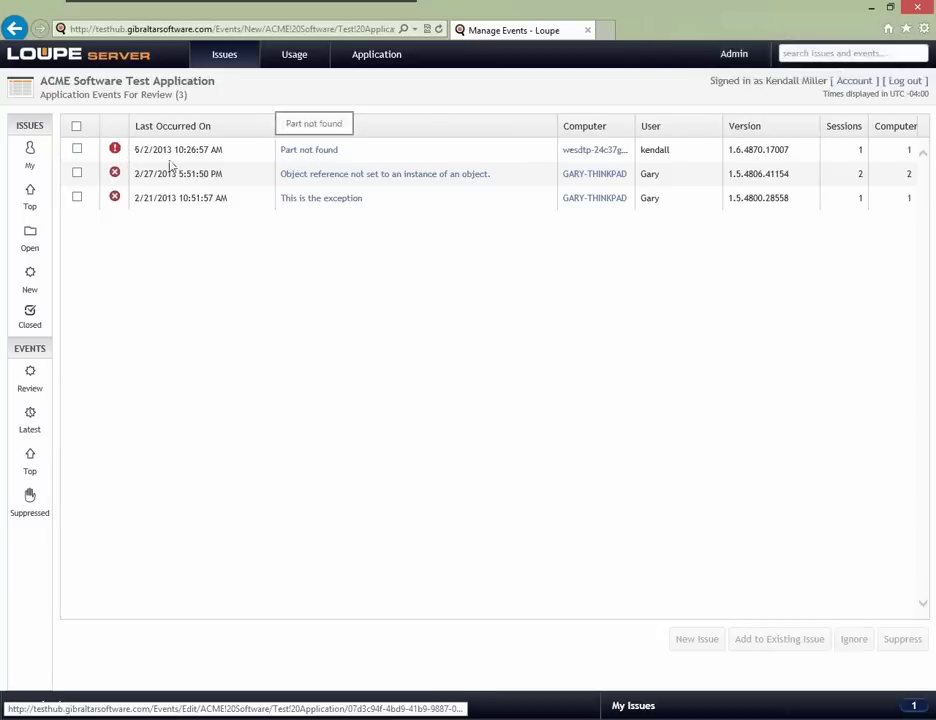
click(77, 149)
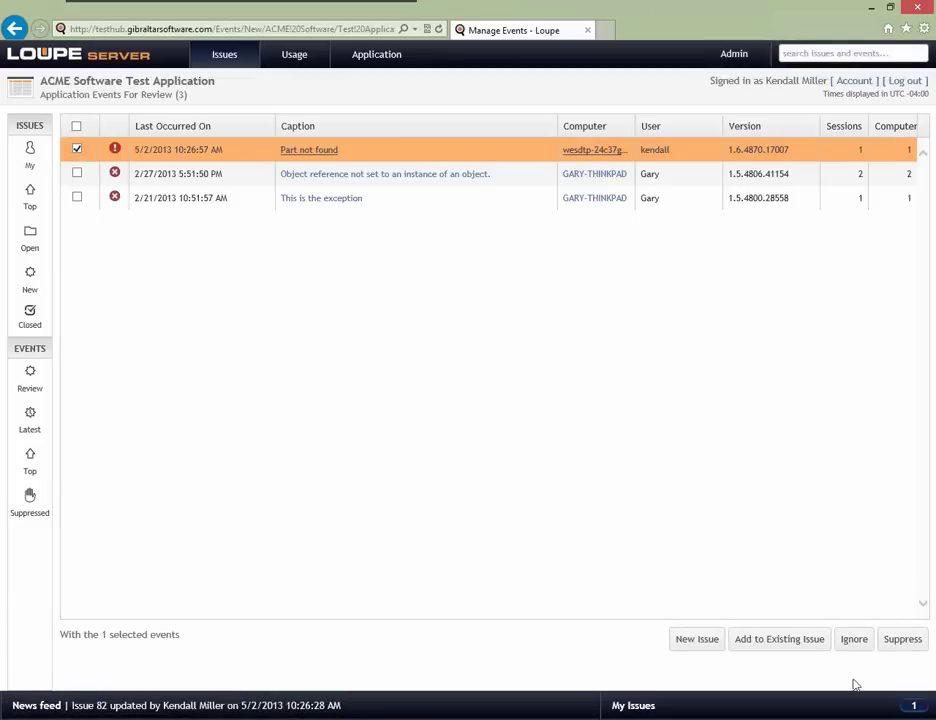
- Create issue 536 from the Part not found event, assigned to yourself
click(697, 640)
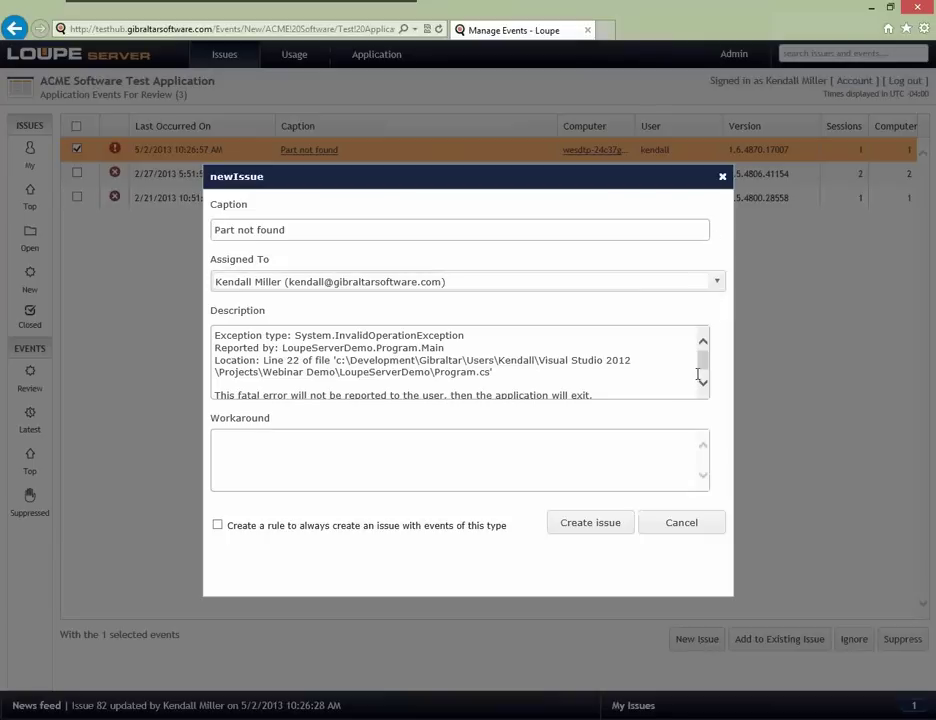
click(720, 286)
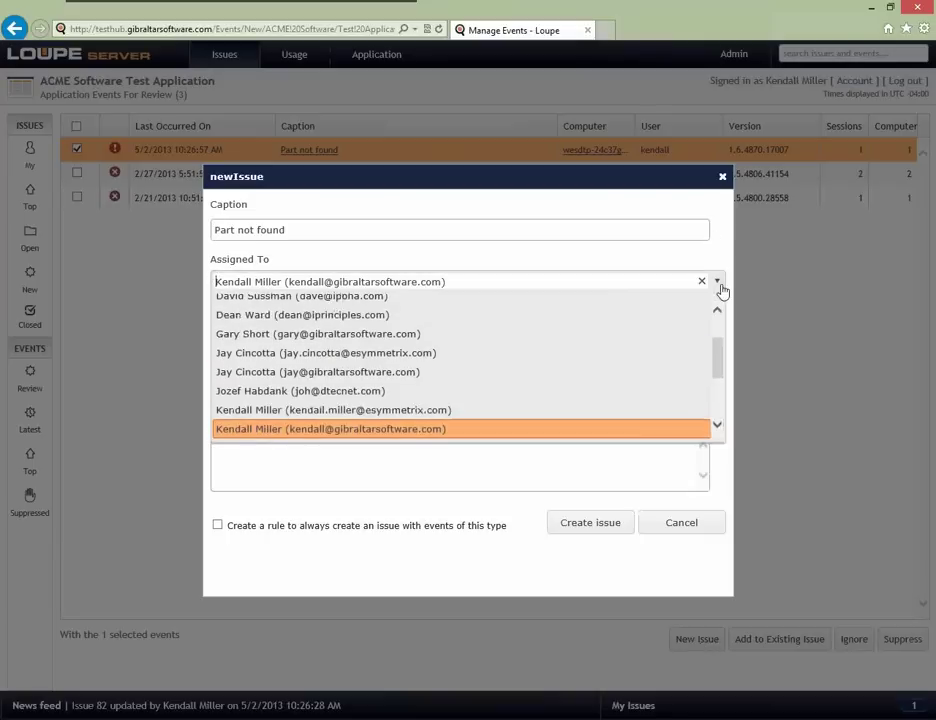
click(330, 412)
click(594, 523)
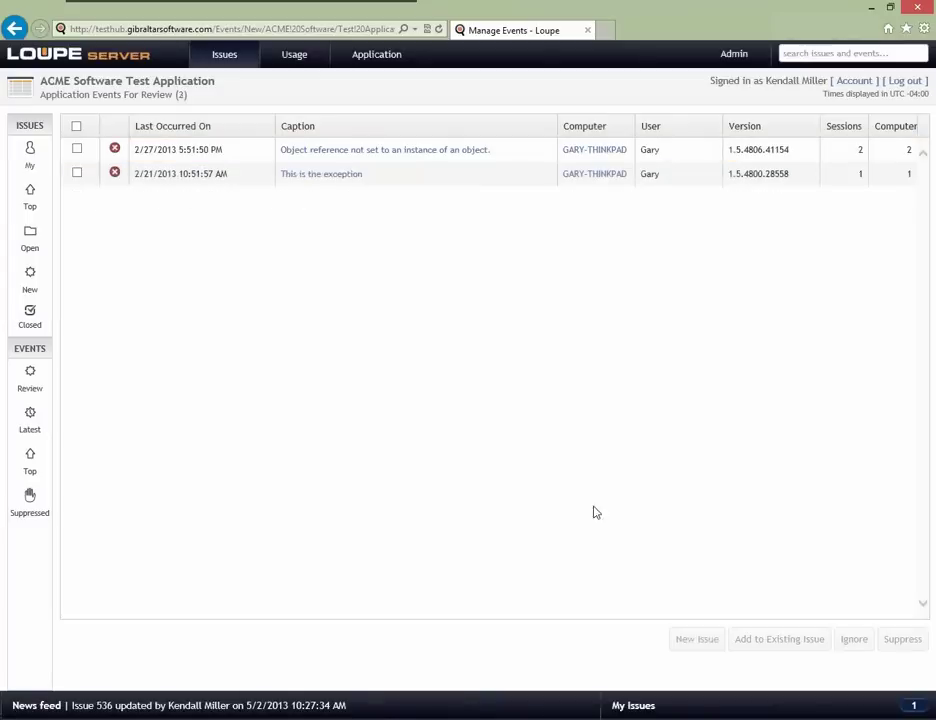
click(29, 240)
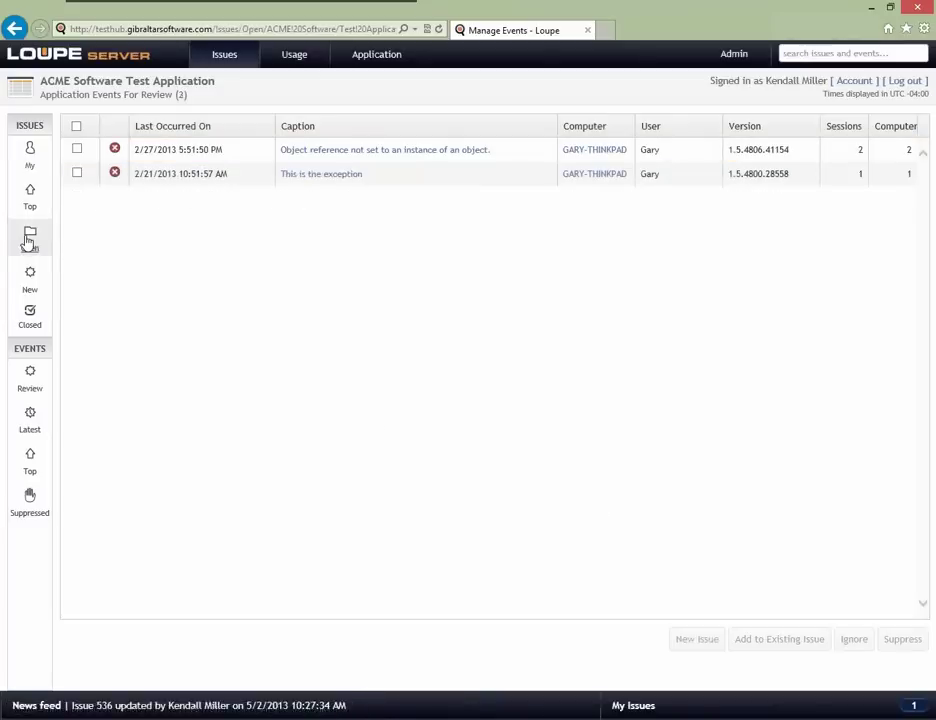
- Open issue 536's event and inspect the InvalidOperationException root cause in BusinessLogic::InvalidPart
click(155, 152)
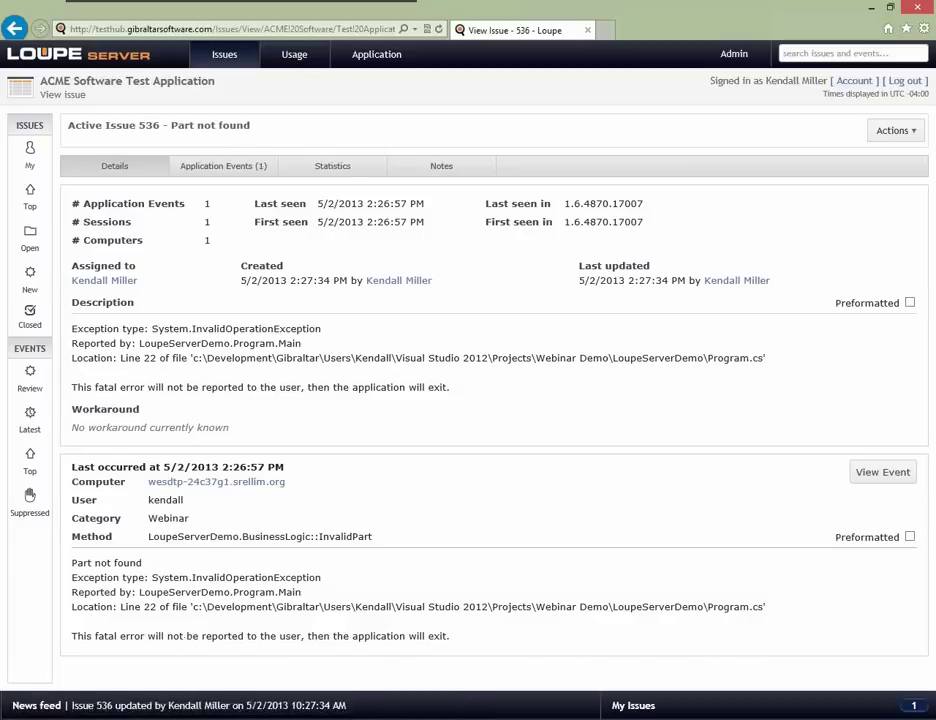
click(884, 476)
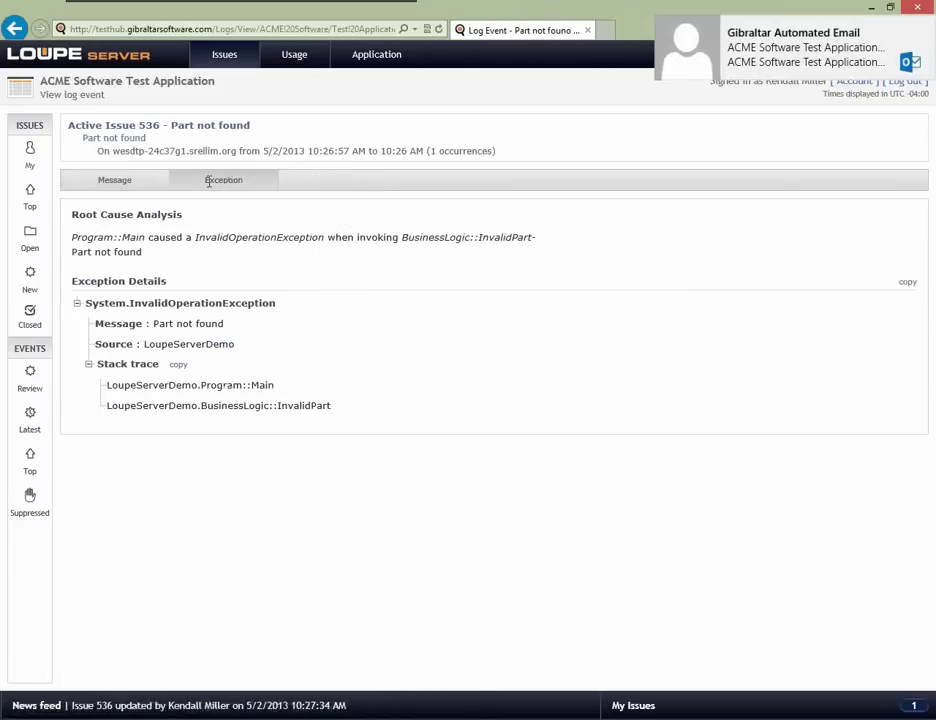
mouse_move(136, 244)
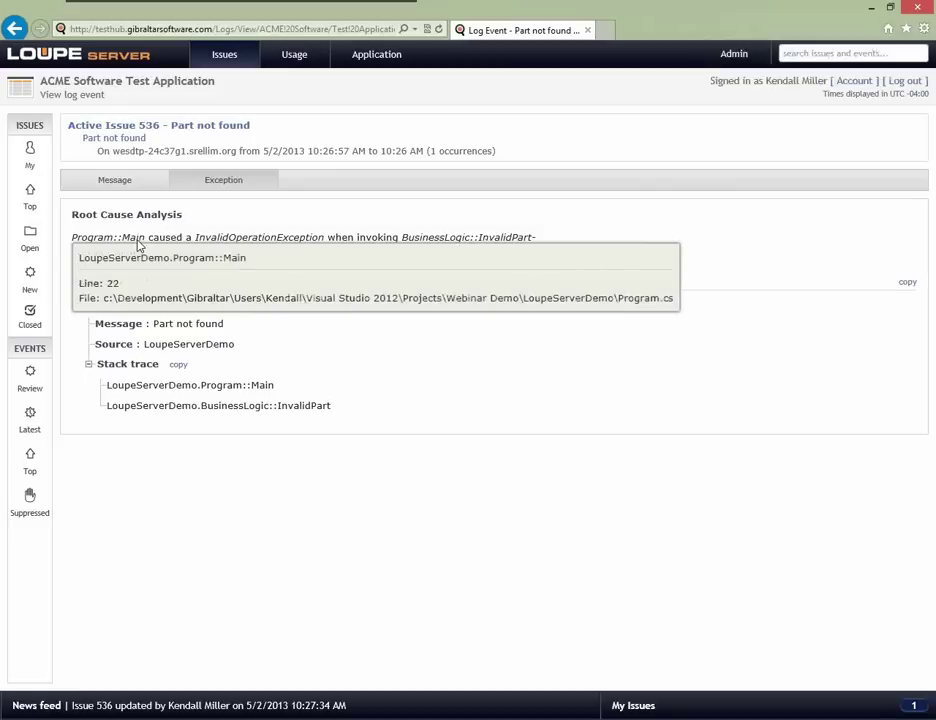
mouse_move(240, 396)
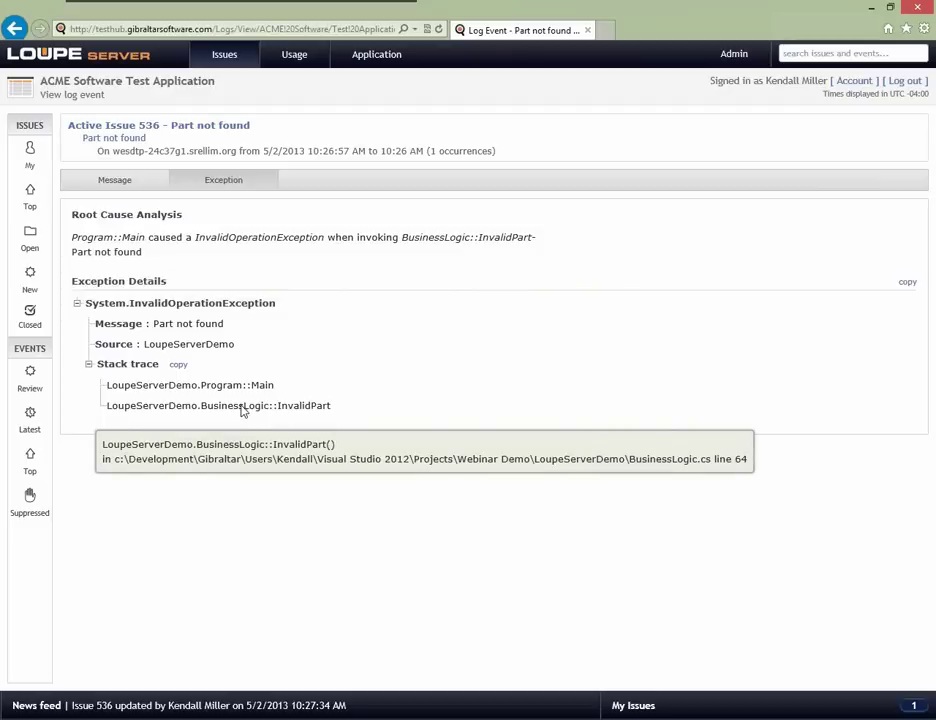
- Open BusinessLogic.cs and locate InvalidPart's Part not found throw, comparing against the Loupe stack trace
key(alt+Tab)
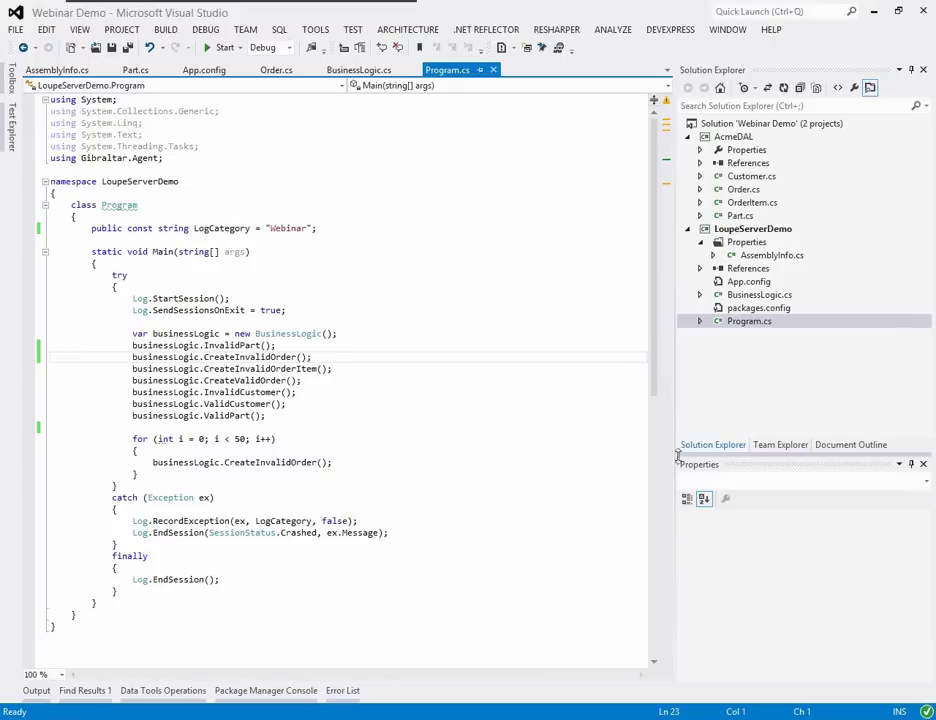
click(752, 295)
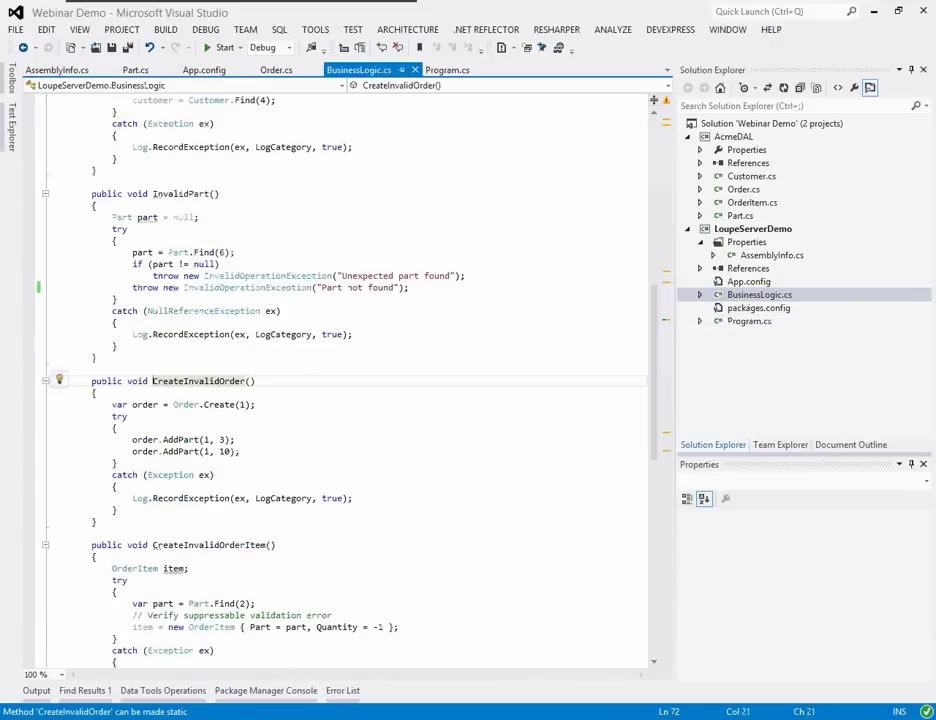
key(alt+Tab)
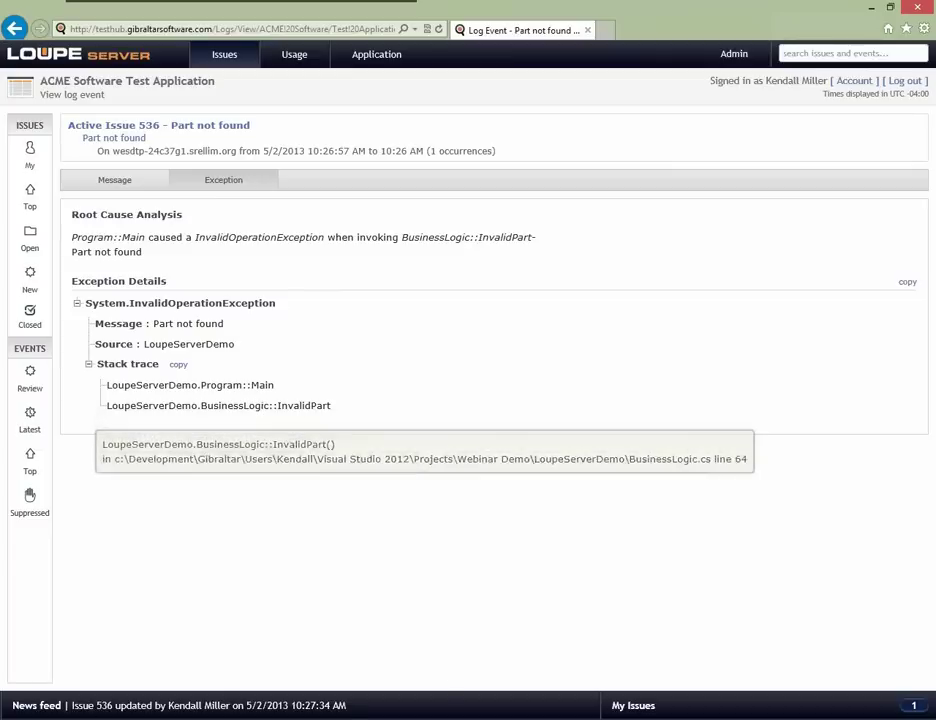
key(alt+Tab)
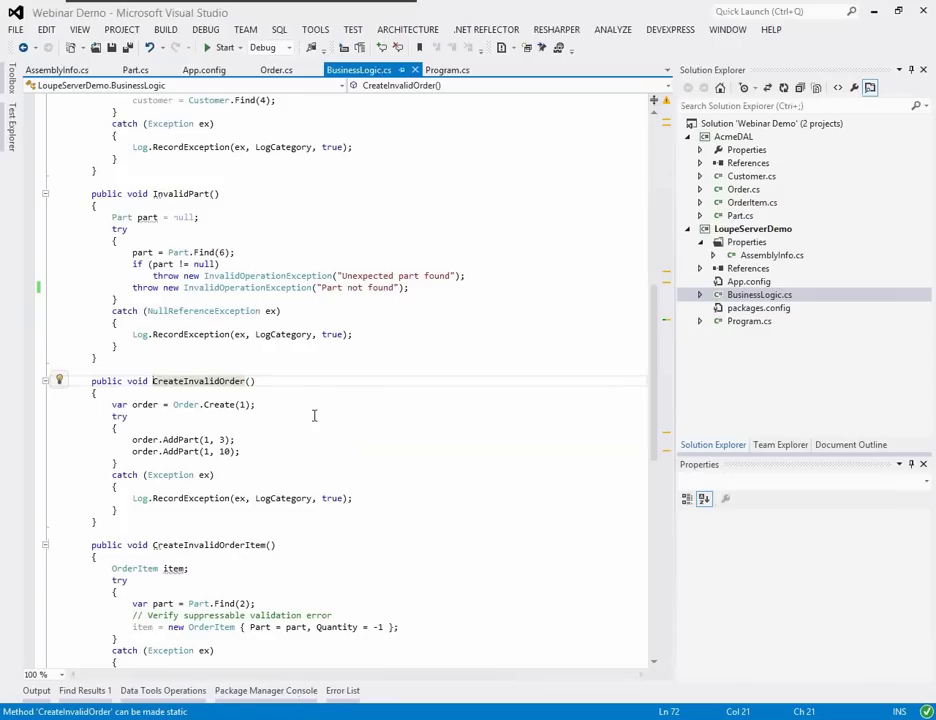
scroll(268, 333, up, 5)
click(184, 299)
click(322, 451)
click(298, 463)
drag(133, 463, 420, 462)
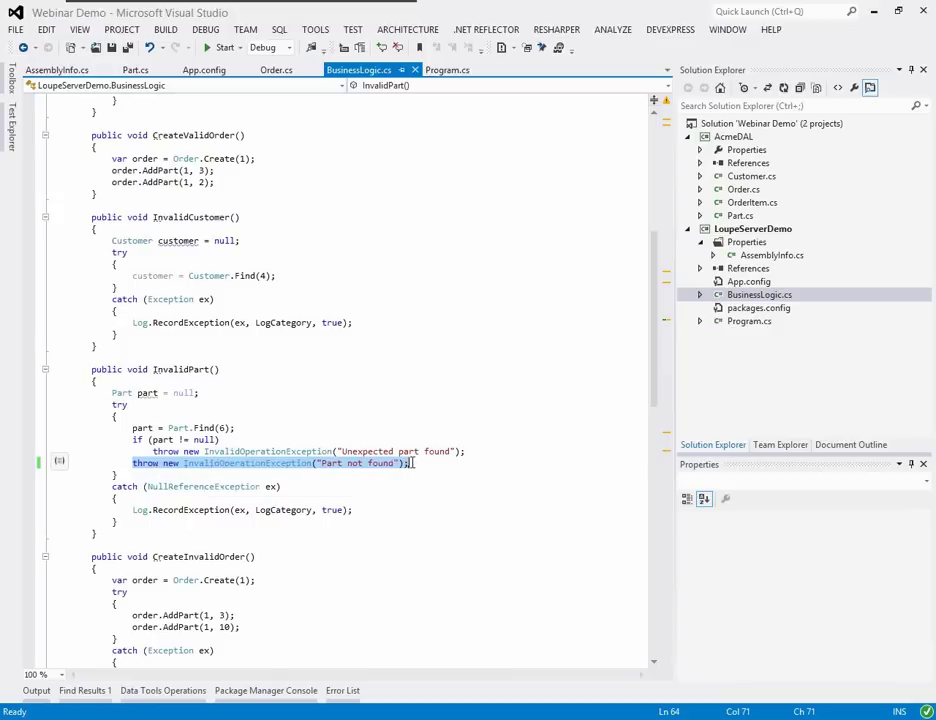
mouse_move(207, 452)
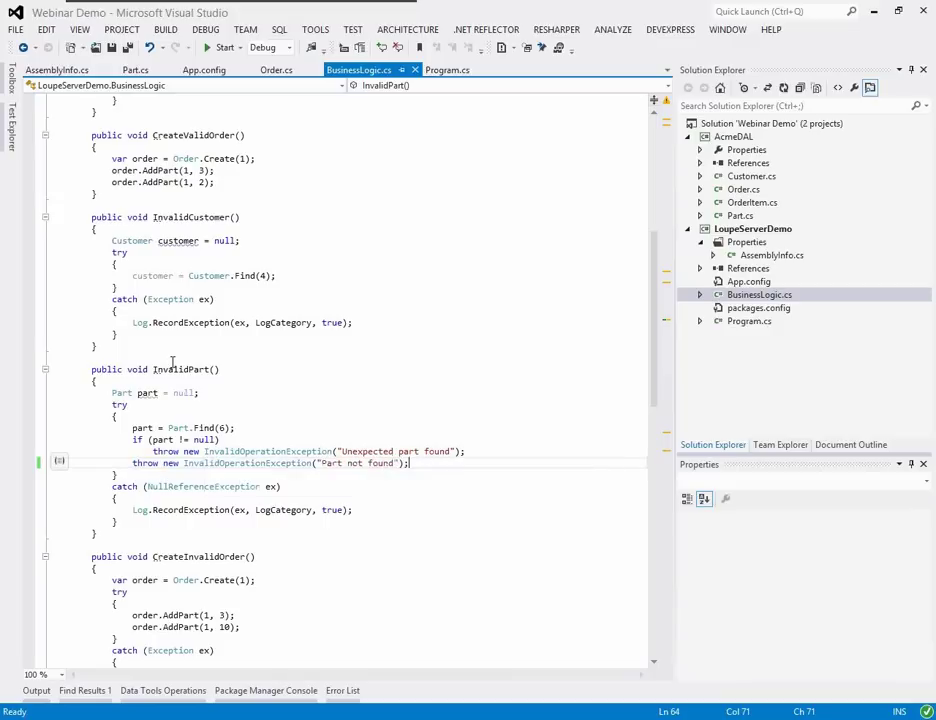
mouse_move(166, 370)
mouse_move(213, 428)
- Change Part.Find(6) to Part.Find(5), save all, and run the demo
click(226, 427)
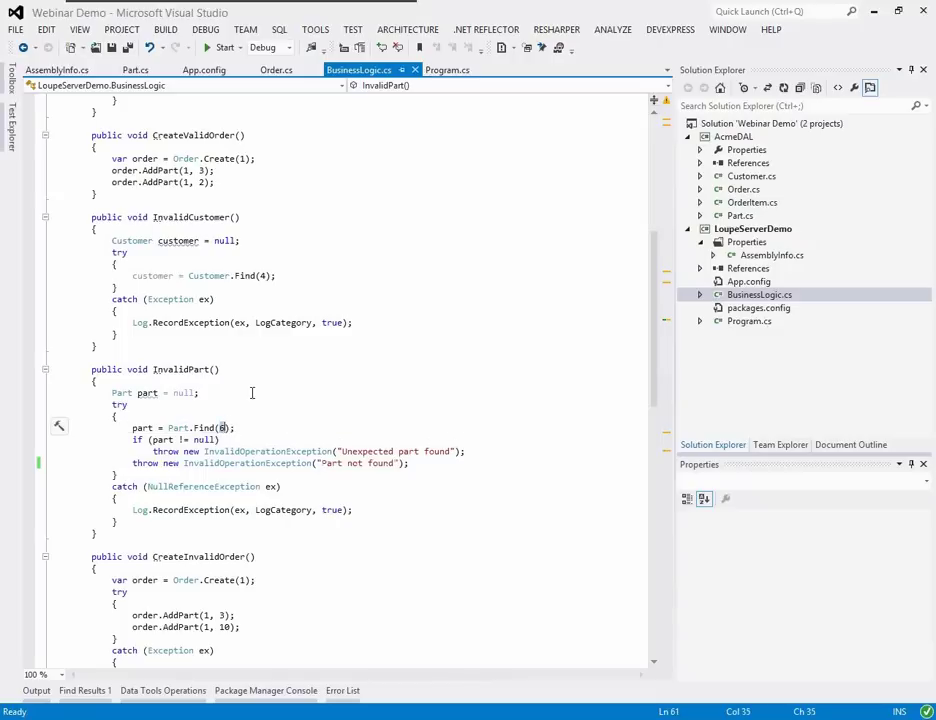
key(BackSpace)
text(5)
click(236, 406)
click(113, 48)
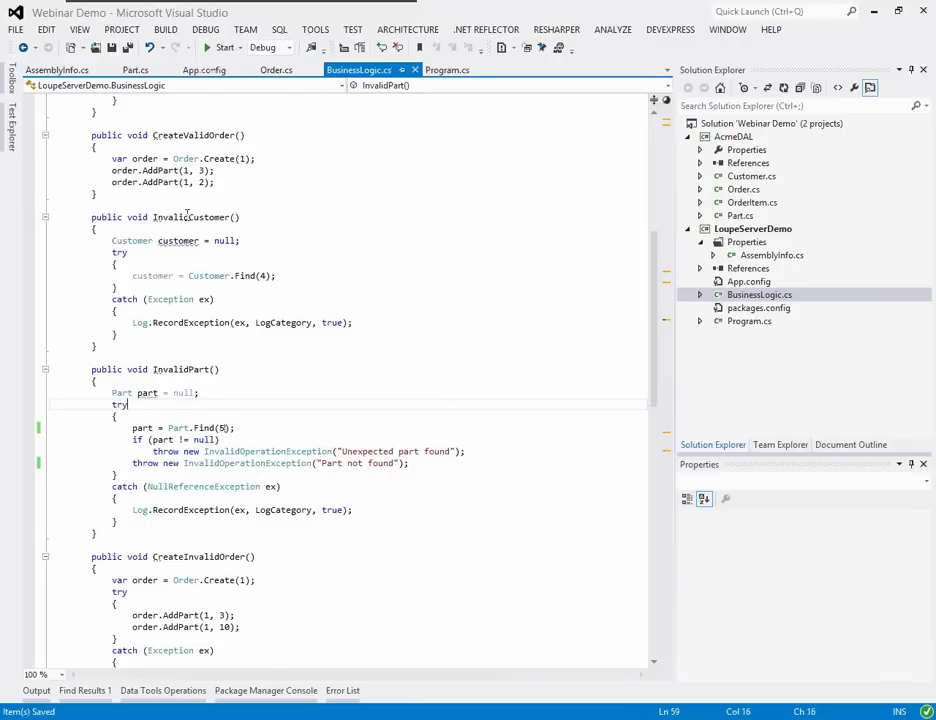
click(224, 49)
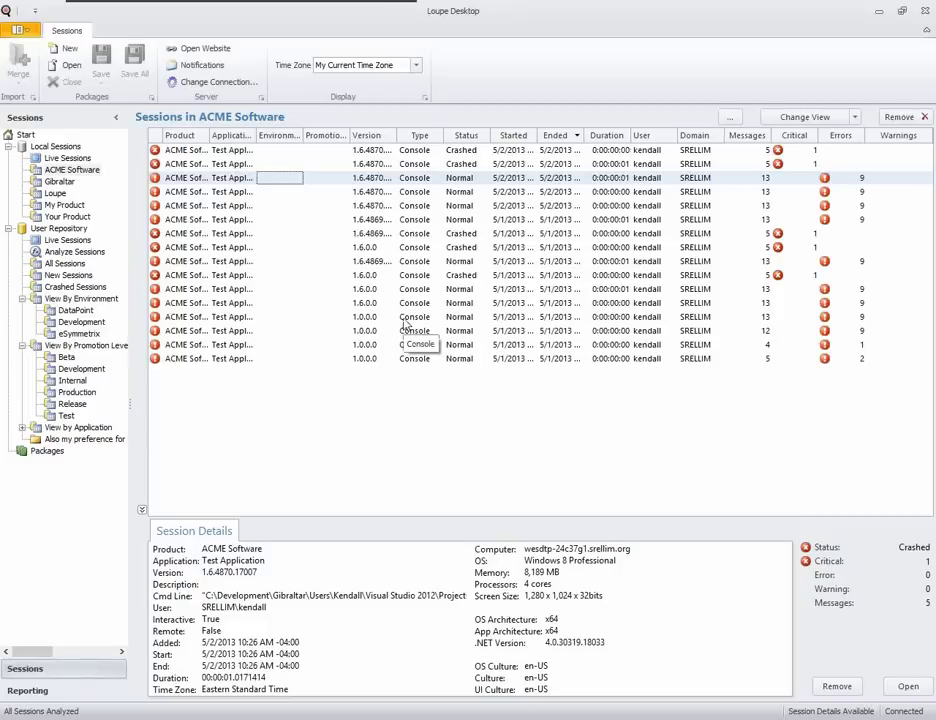
- Open the newest crashed session, inspect its 'Unexpected part found' error, then close the log
click(296, 151)
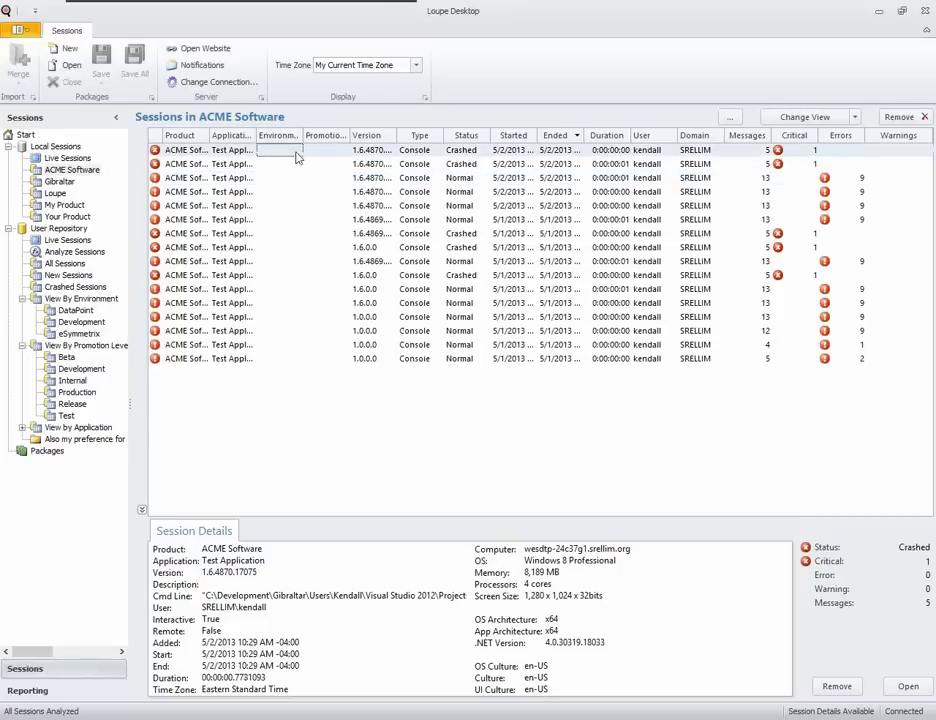
double_click(296, 151)
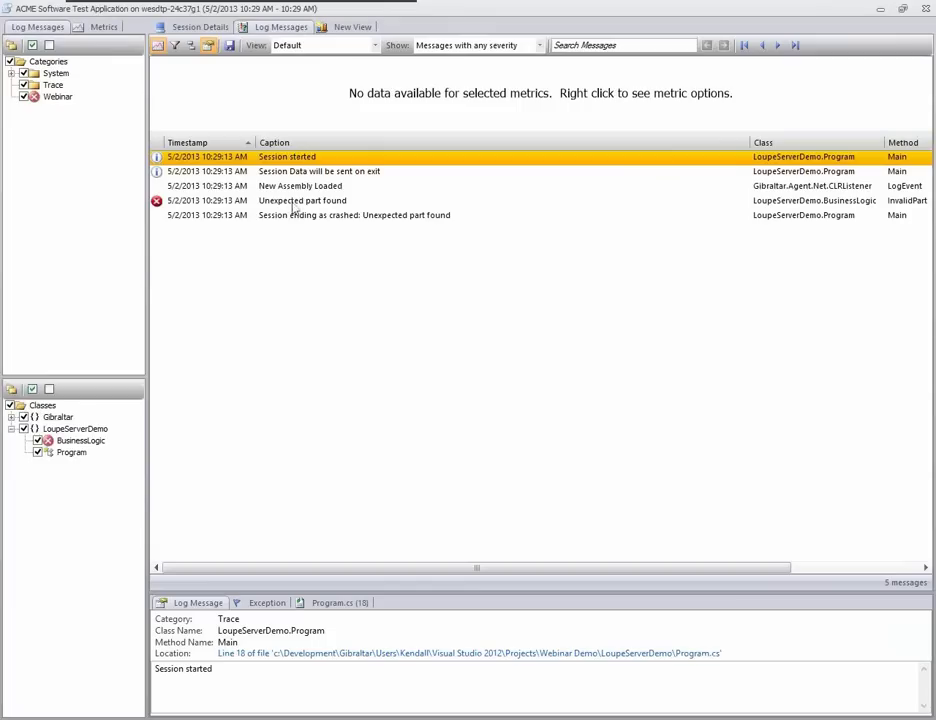
click(291, 202)
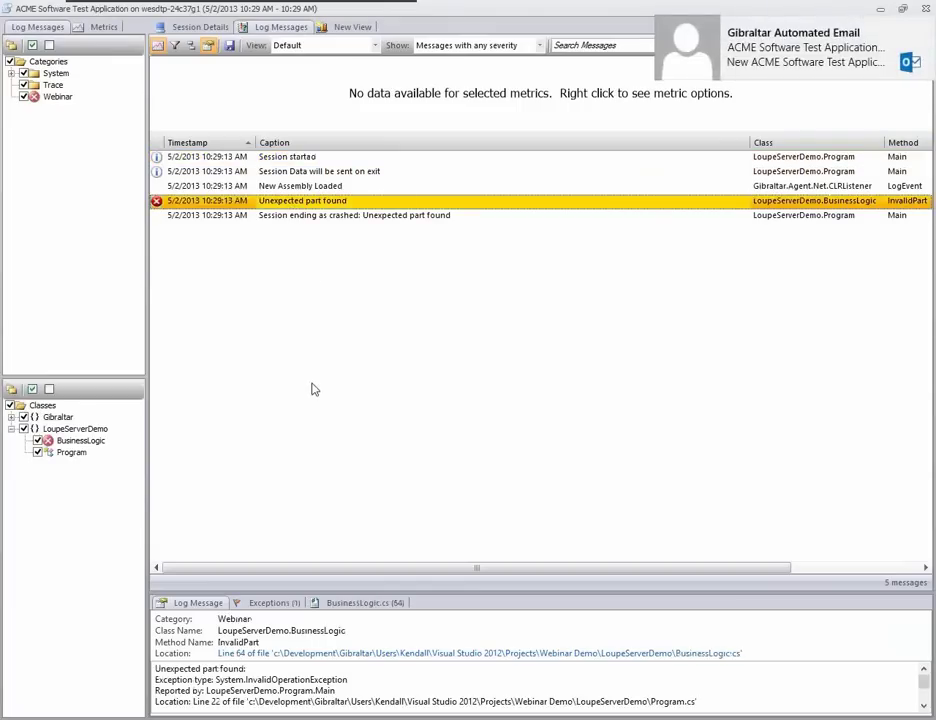
click(923, 8)
- Add braces under if (part != null) and cut out the Unexpected part found throw line
key(alt+Tab)
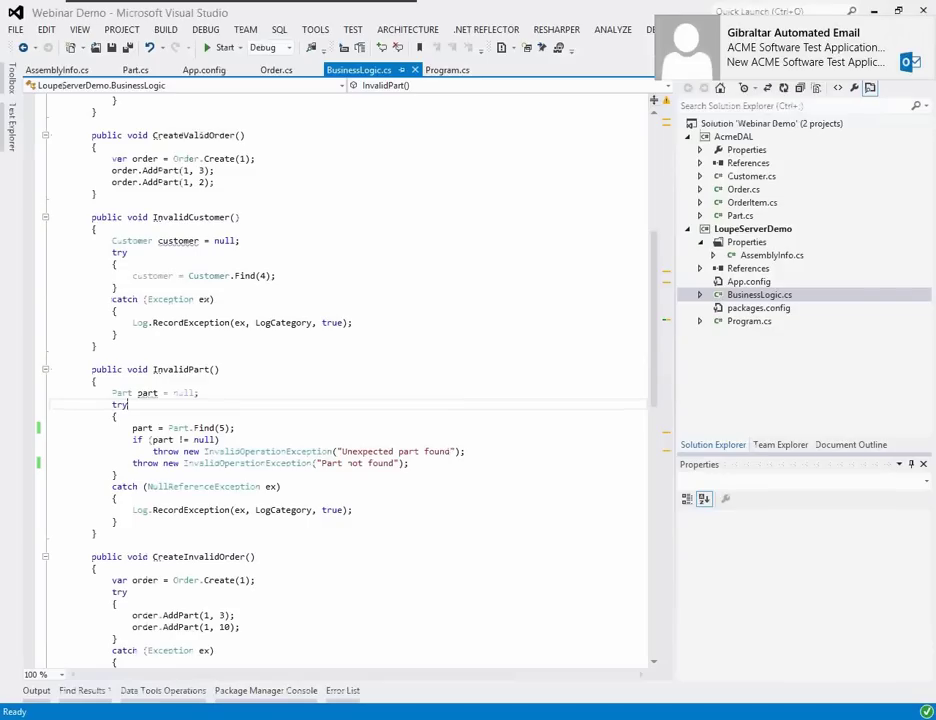
click(262, 441)
key(Return)
text({)
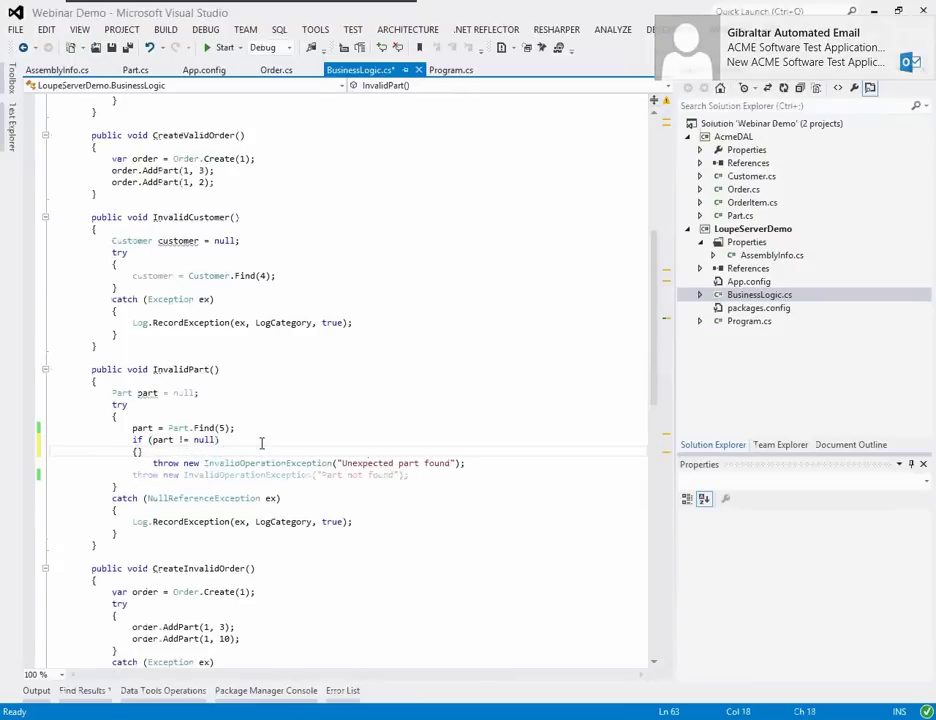
key(Return)
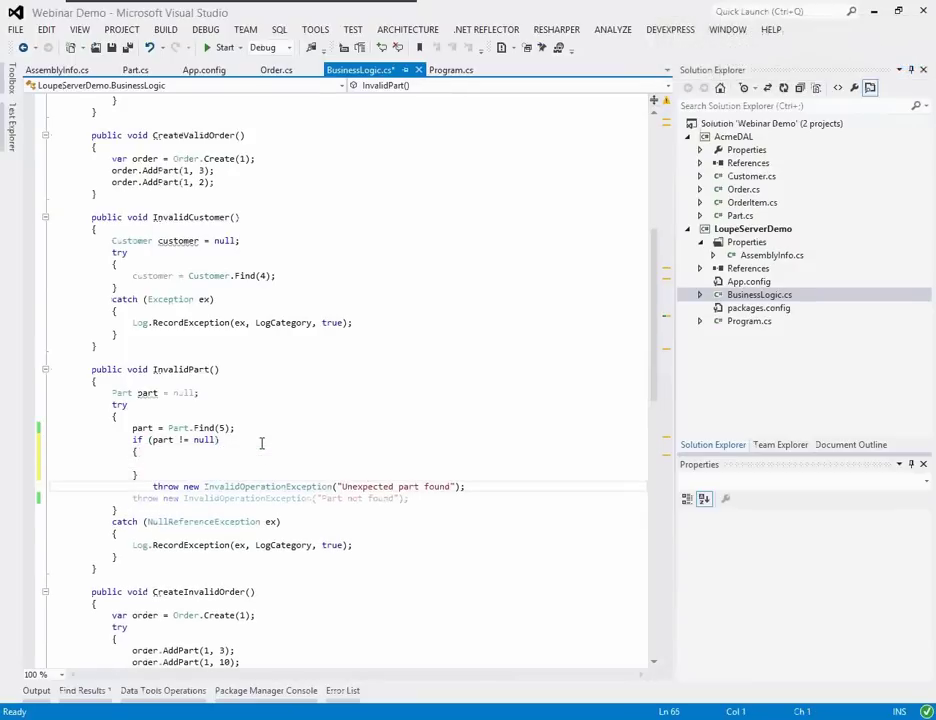
key(Down)
key(shift+Down)
key(ctrl+x)
key(Up)
key(Up)
key(Tab)
key(Tab)
- Fill the block with a '//use the part' comment and return;, then save BusinessLogic.cs
text(//)
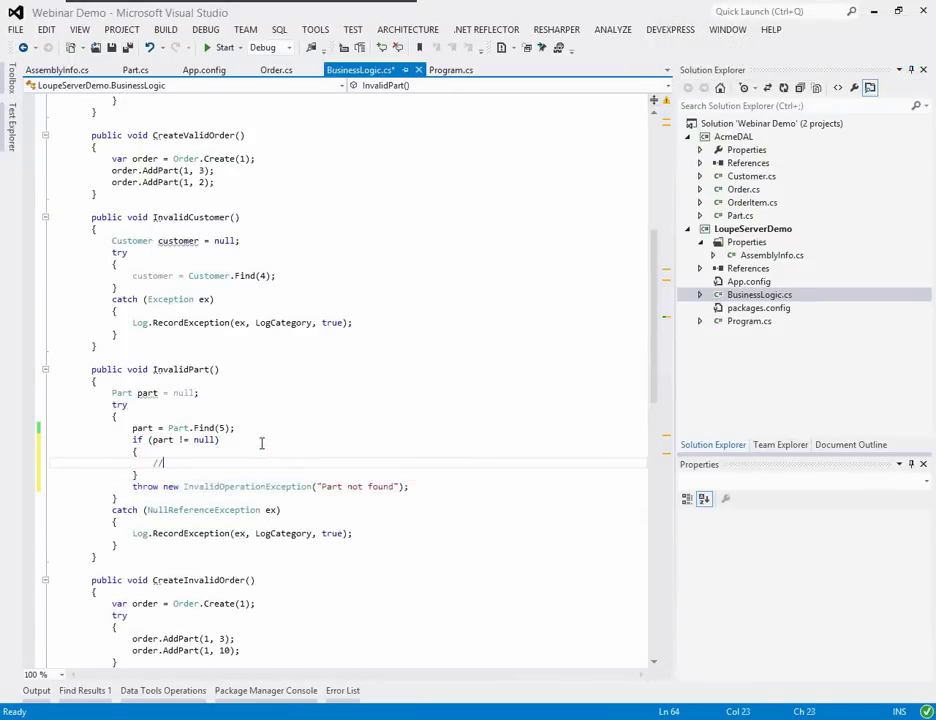
text(use the par)
key(BackSpace)
key(BackSpace)
key(BackSpace)
key(BackSpace)
key(BackSpace)
key(BackSpace)
key(BackSpace)
text(the part)
click(117, 51)
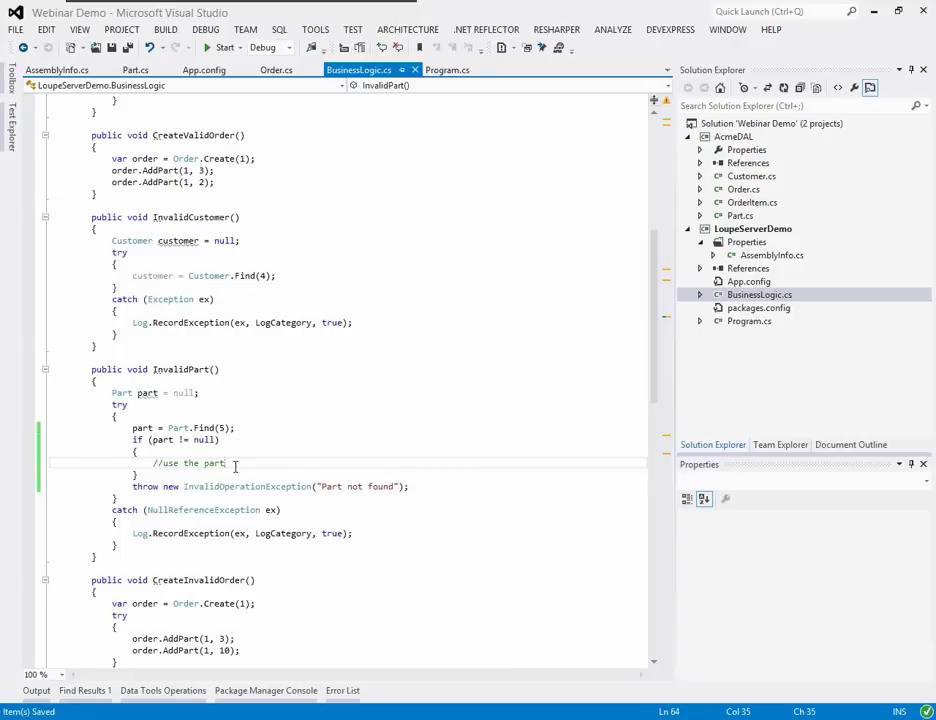
key(Return)
text(return)
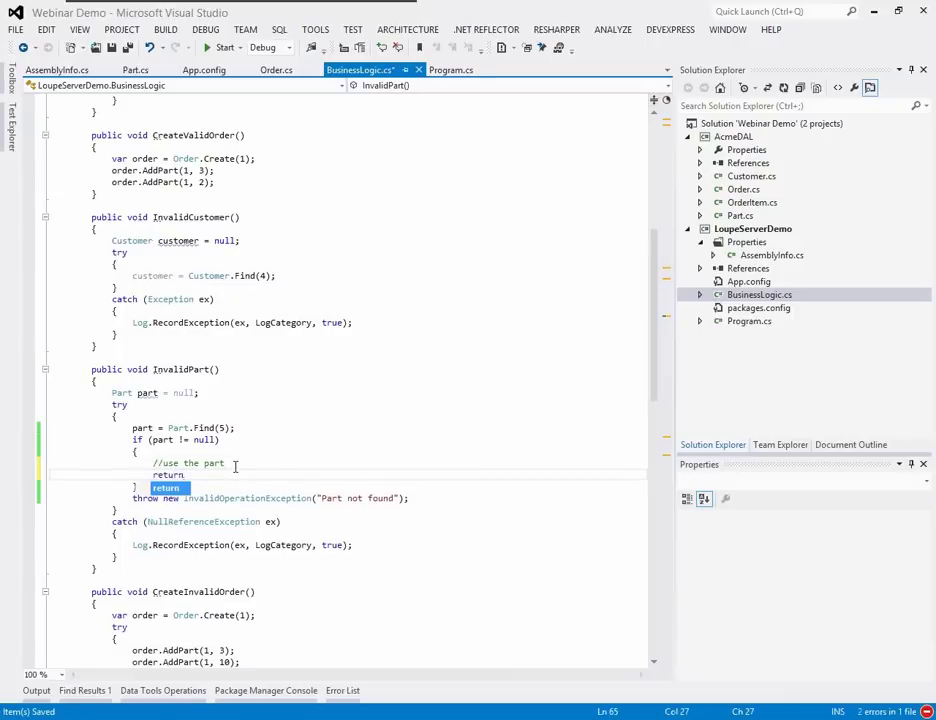
text(;)
key(Down)
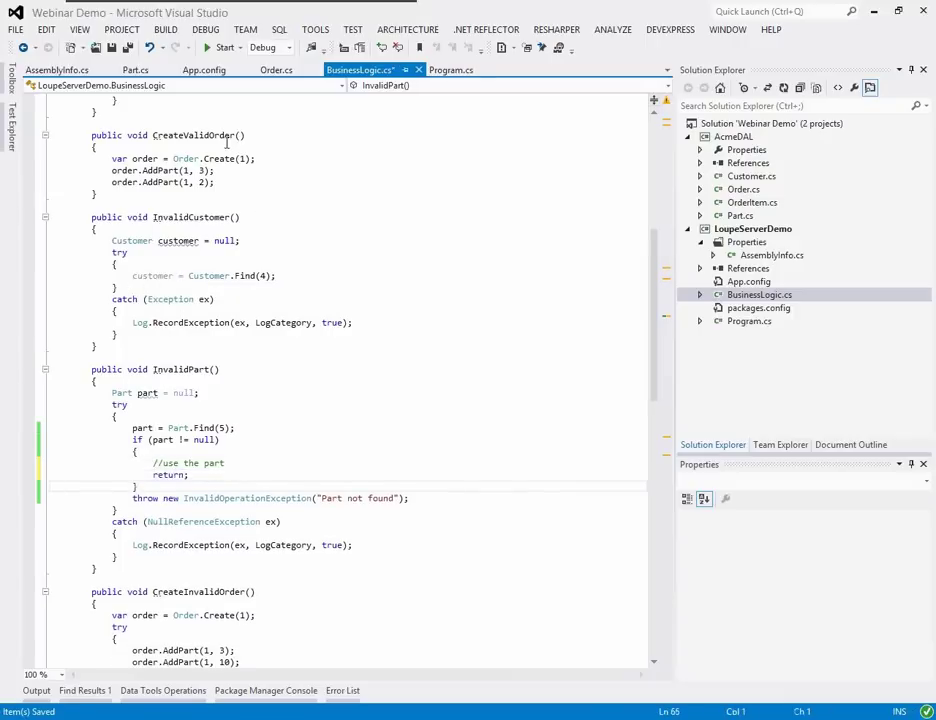
click(113, 48)
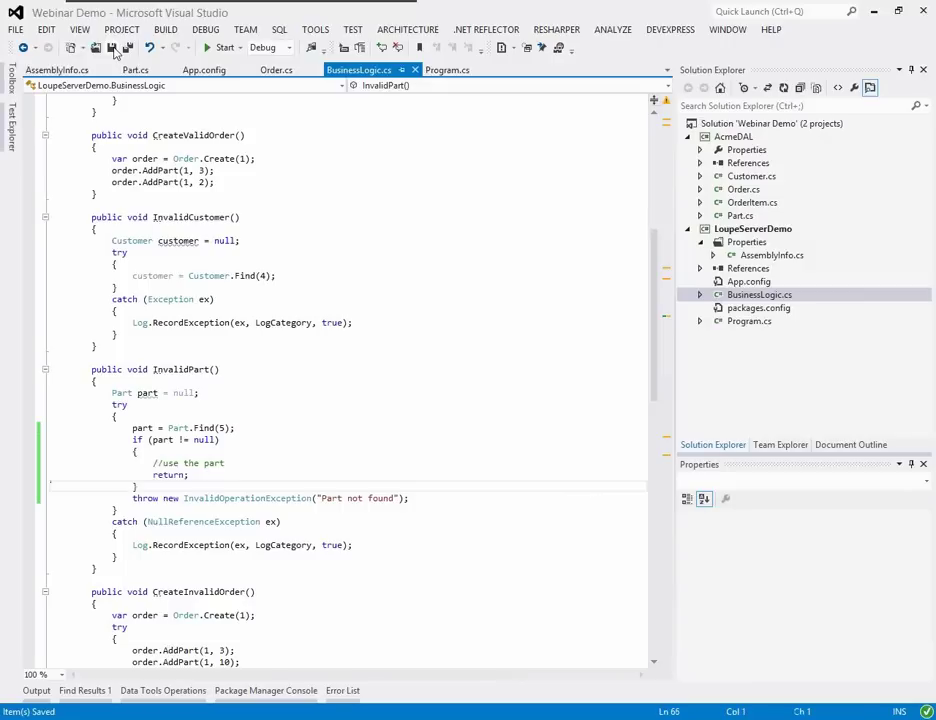
- Rerun the rebuilt application, then open Active Issue 536 'Part not found' and list its actions
click(219, 47)
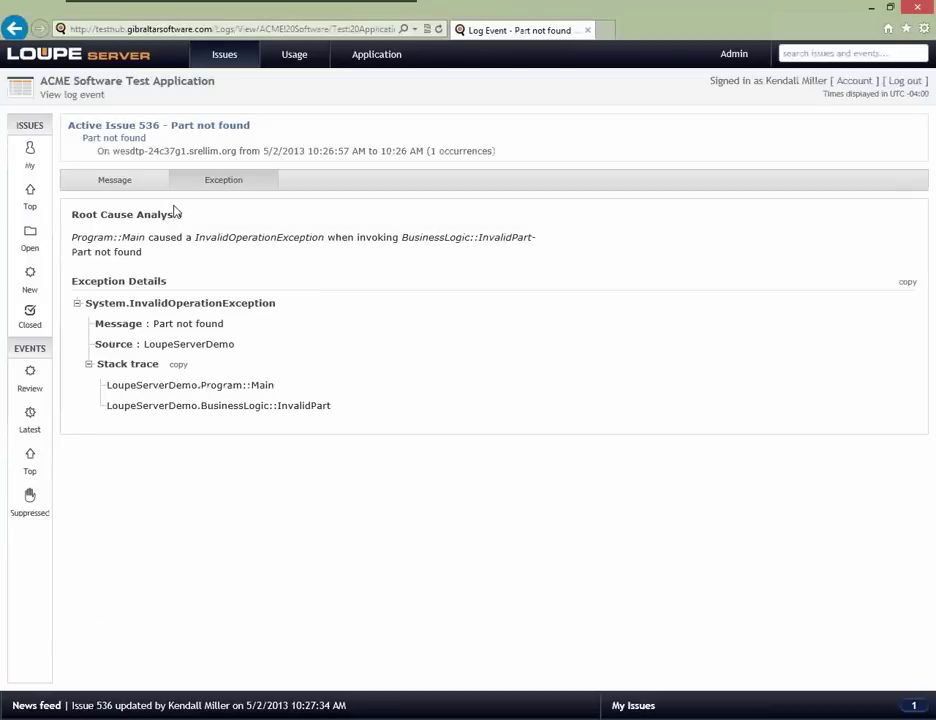
click(203, 131)
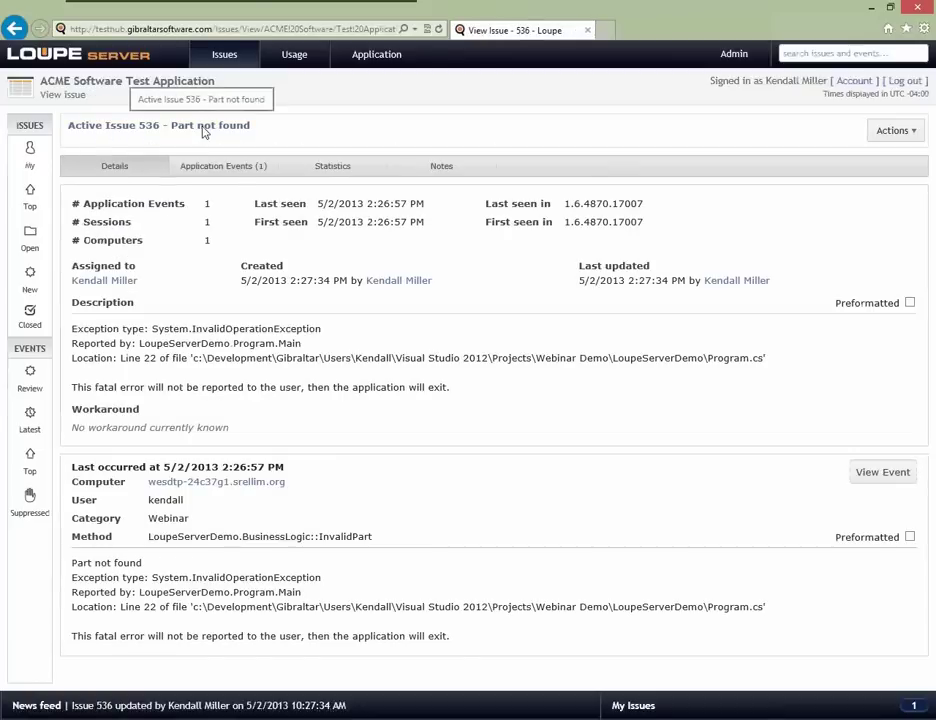
click(906, 136)
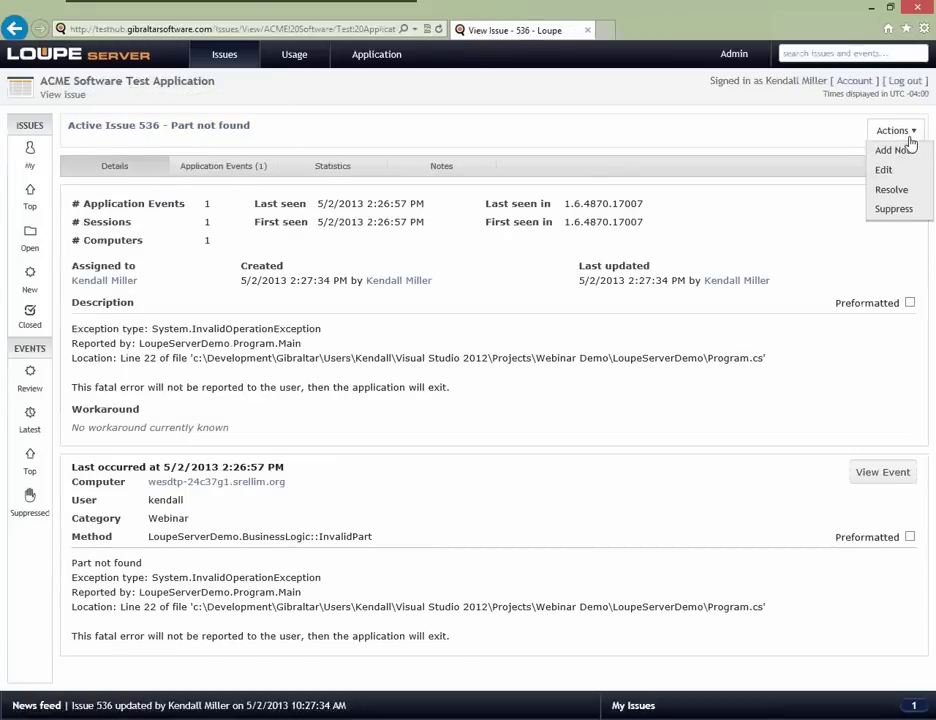
- Resolve Issue 536 with Fixed In Version 1.6.4870.17097, then view its Notes tab
click(890, 190)
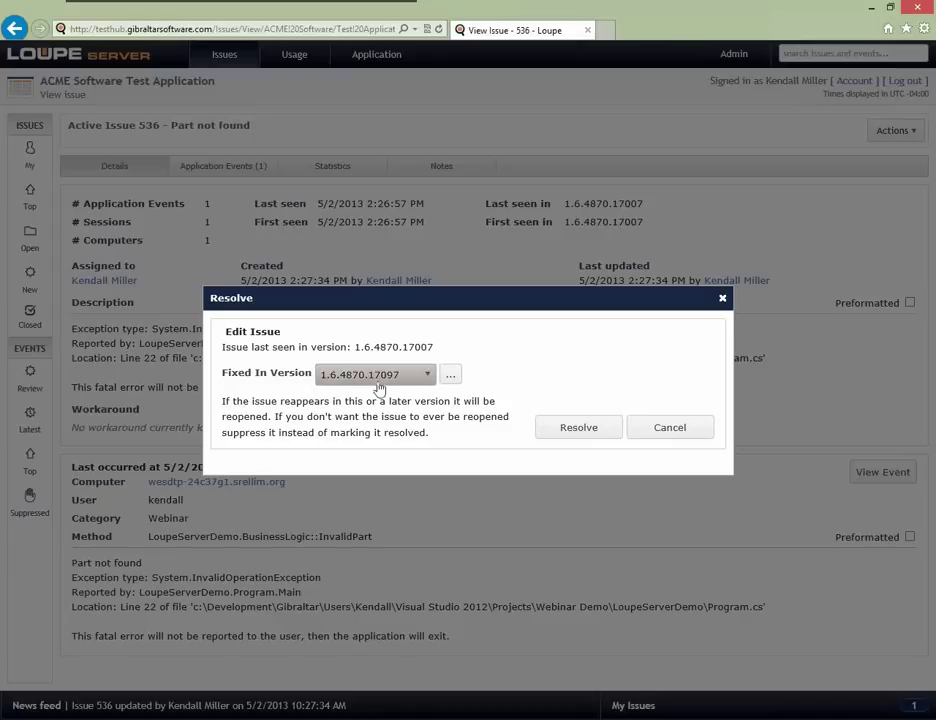
click(579, 430)
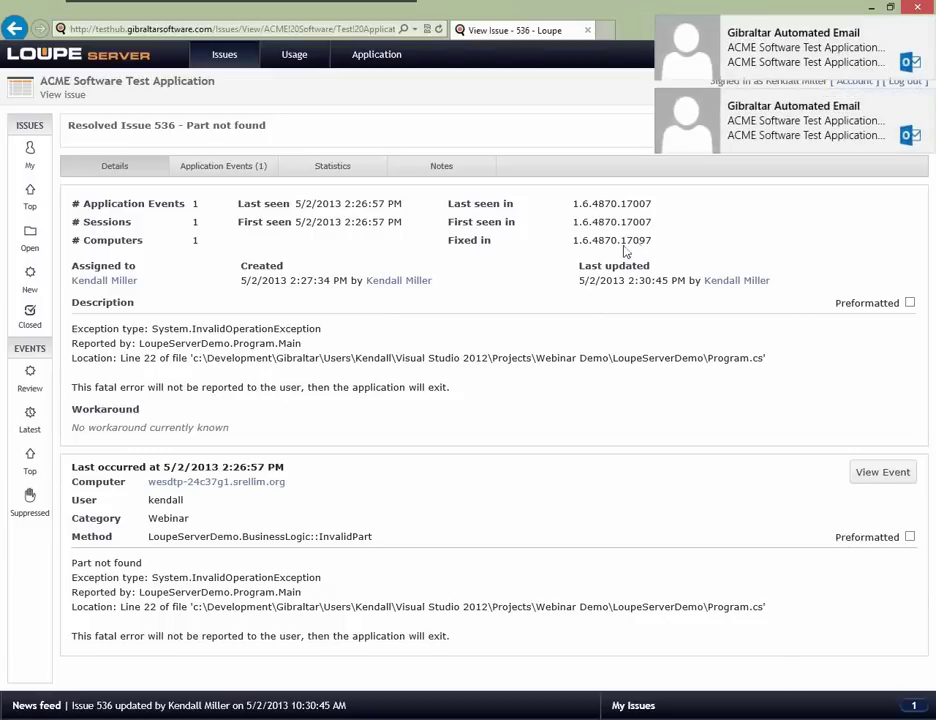
click(444, 166)
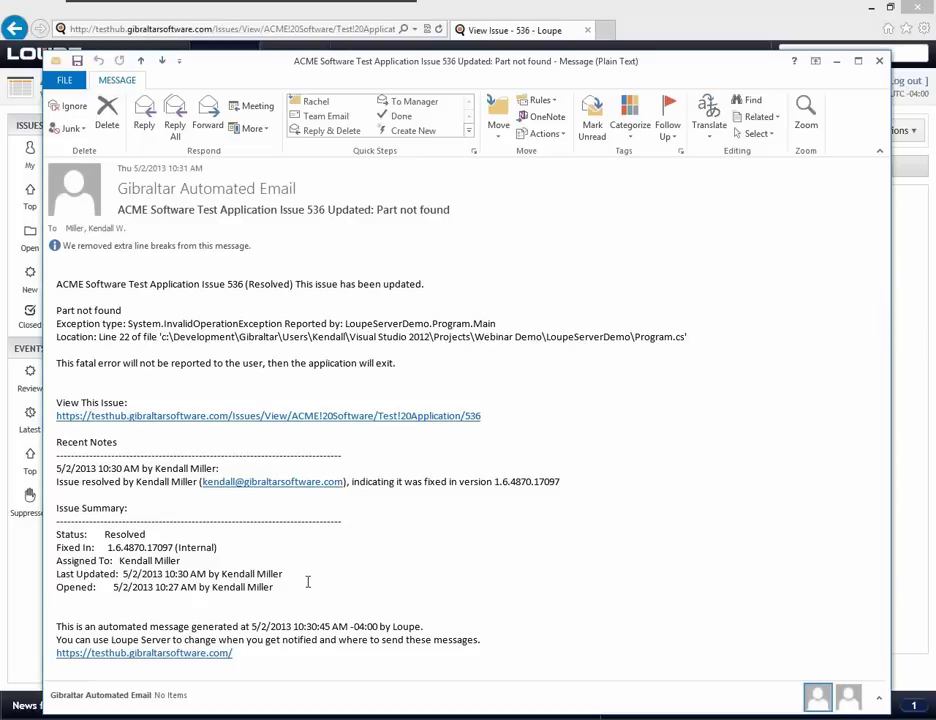
- Select the 'Issue resolved' line in the Issue 536 Updated notification email
click(46, 486)
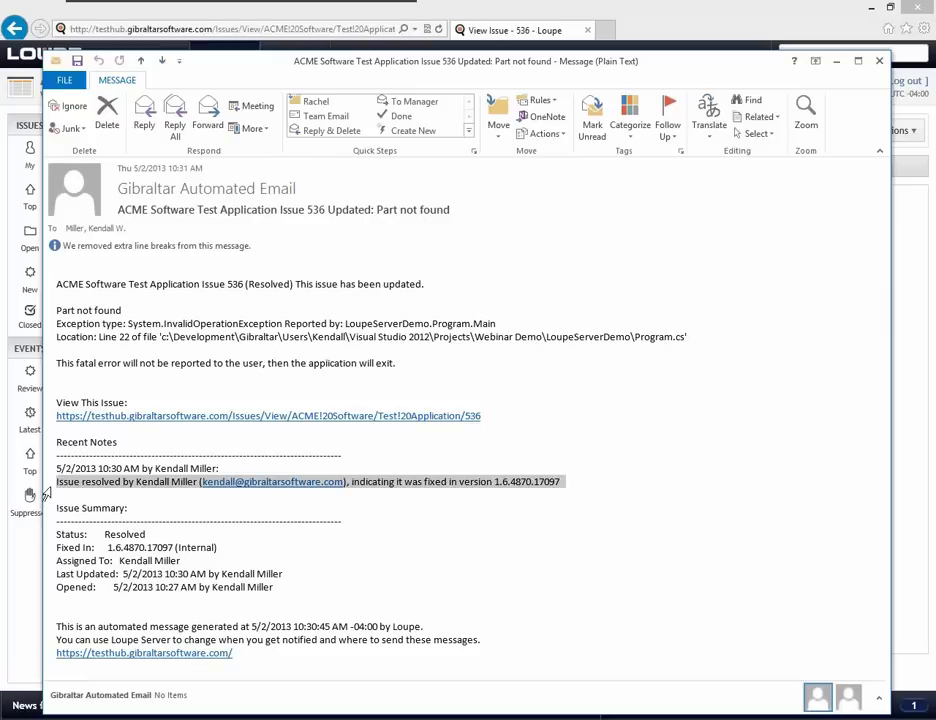